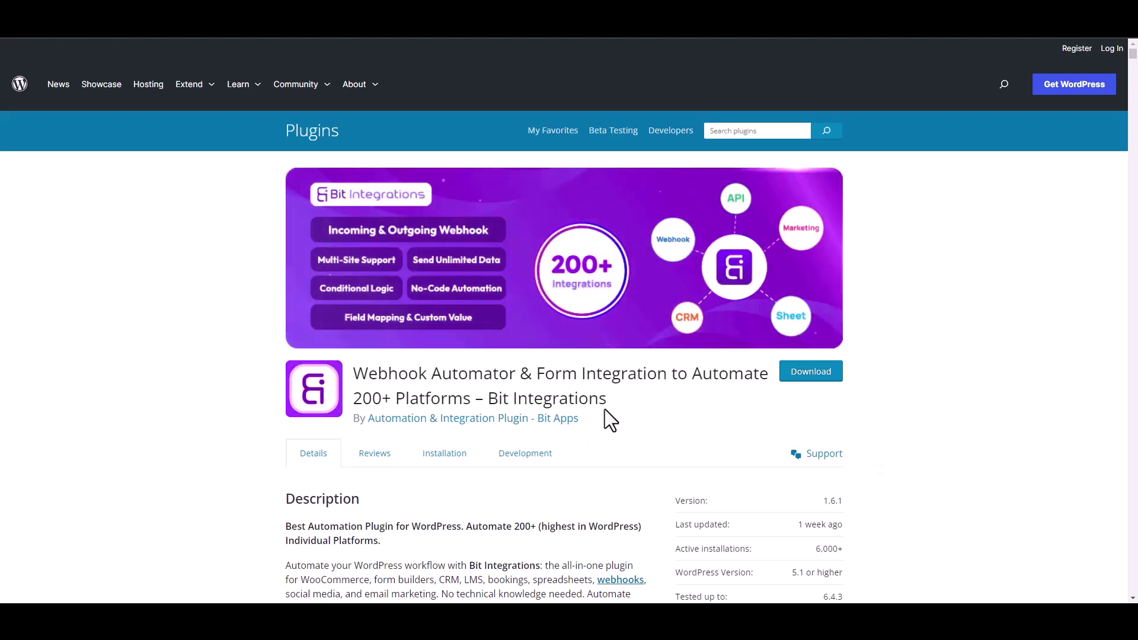
Start a new Bit Integrations integration and choose WSForm as the trigger after searching 'ws'.
{"action": "left_click_drag", "start_coordinate": [490, 397], "coordinate": [620, 410]}
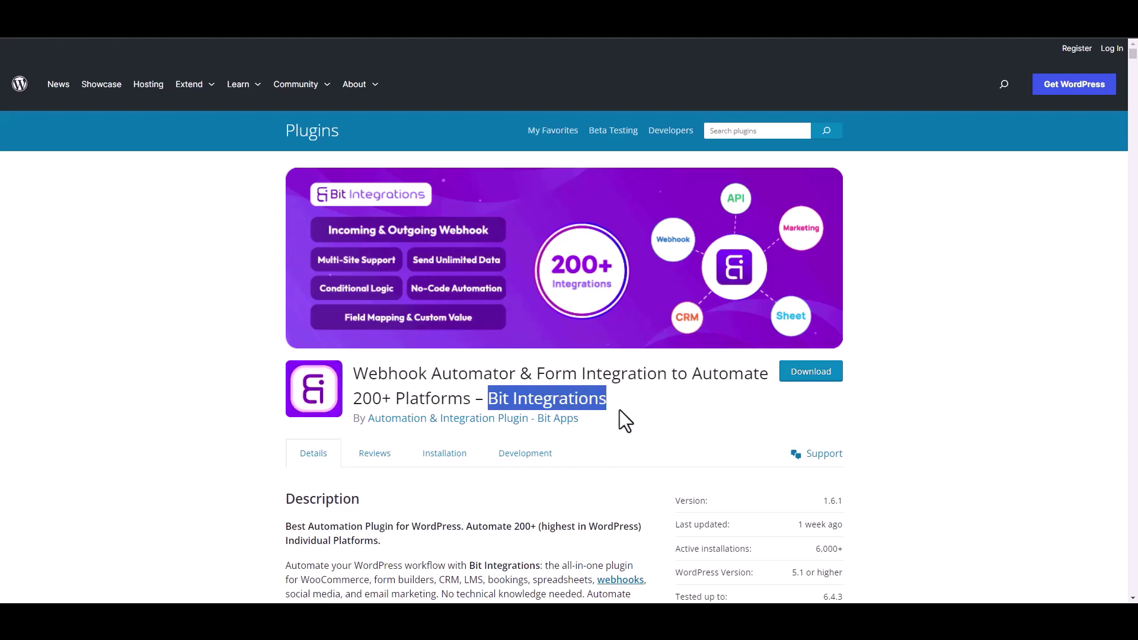
{"action": "left_click", "coordinate": [628, 414]}
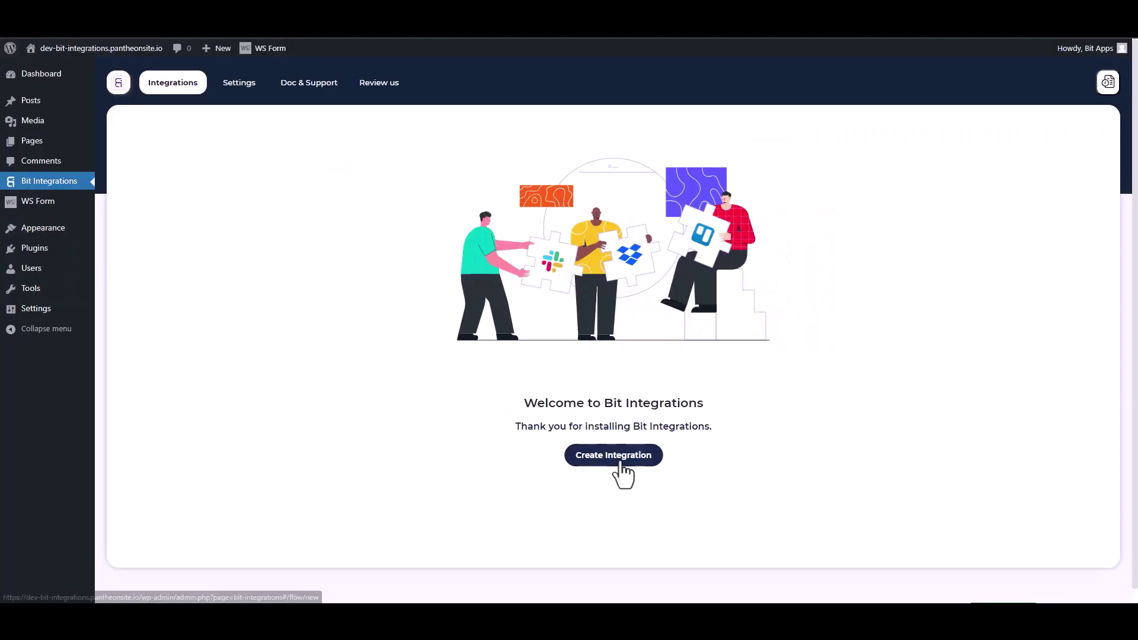
{"action": "left_click", "coordinate": [618, 459]}
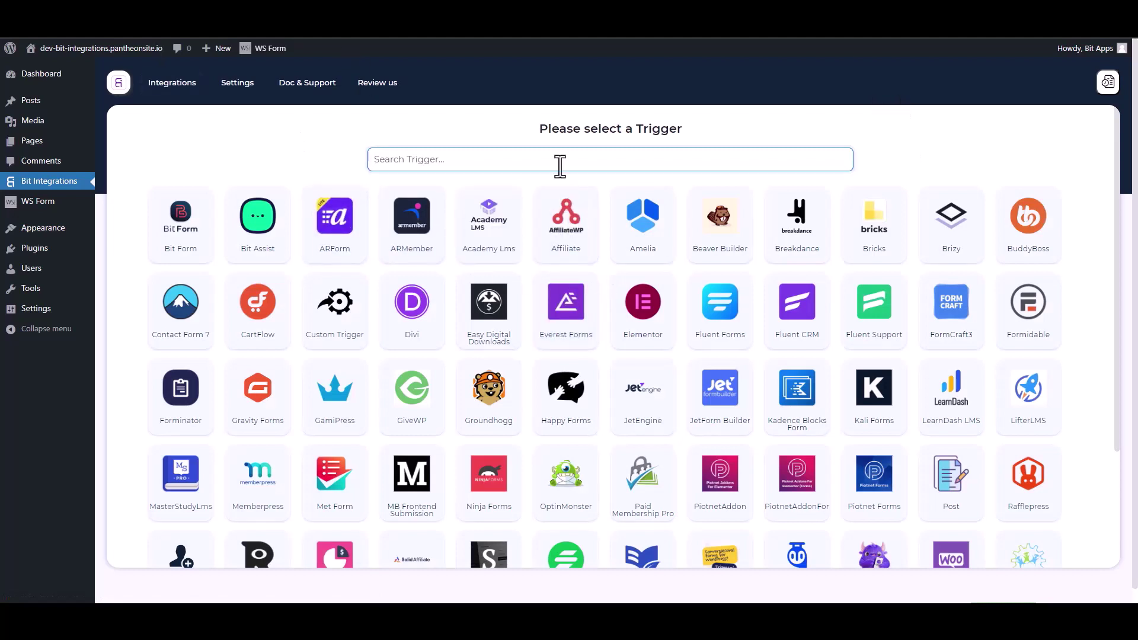
{"action": "type", "text": "ws"}
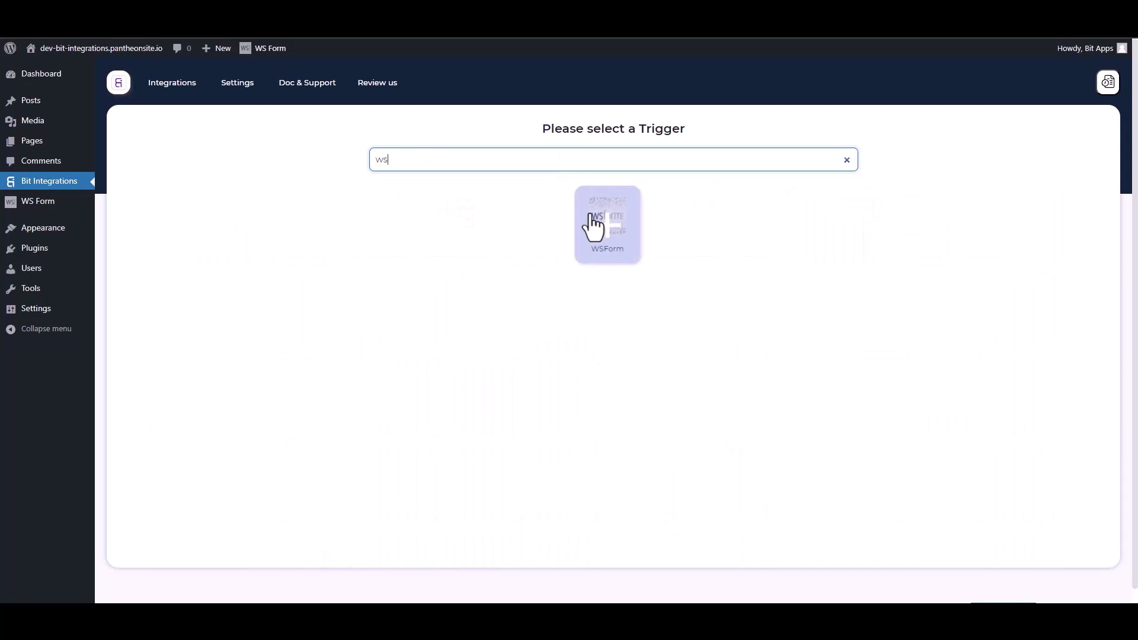
{"action": "left_click", "coordinate": [592, 223]}
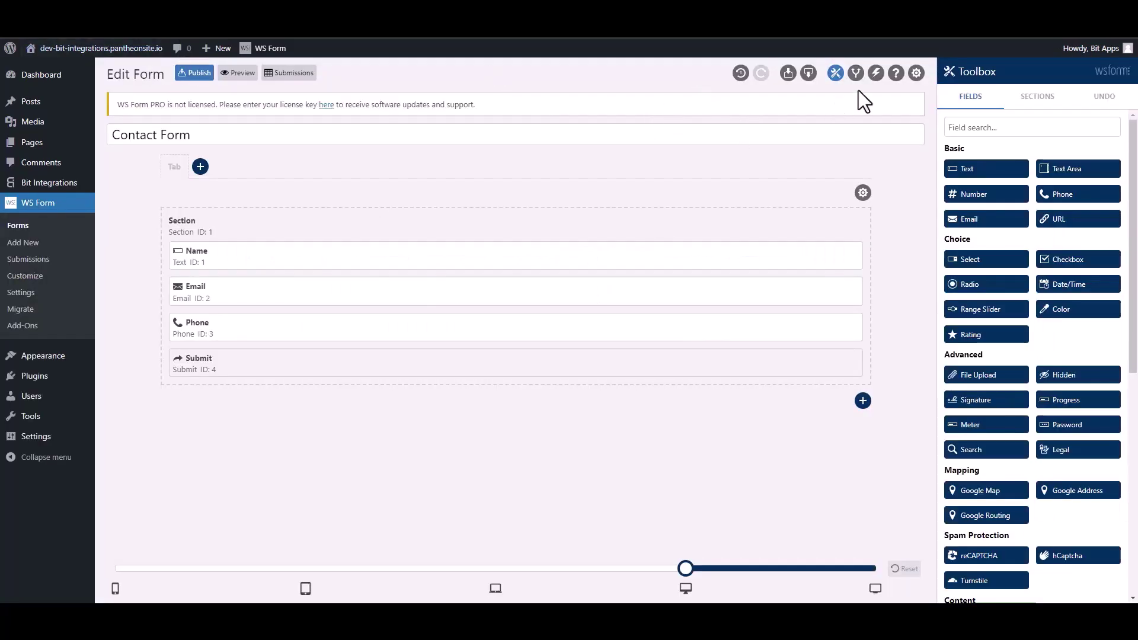
Add a form action named 'Bit Integrations' that runs a WordPress hook of type Action - do_action.
{"action": "left_click", "coordinate": [876, 74]}
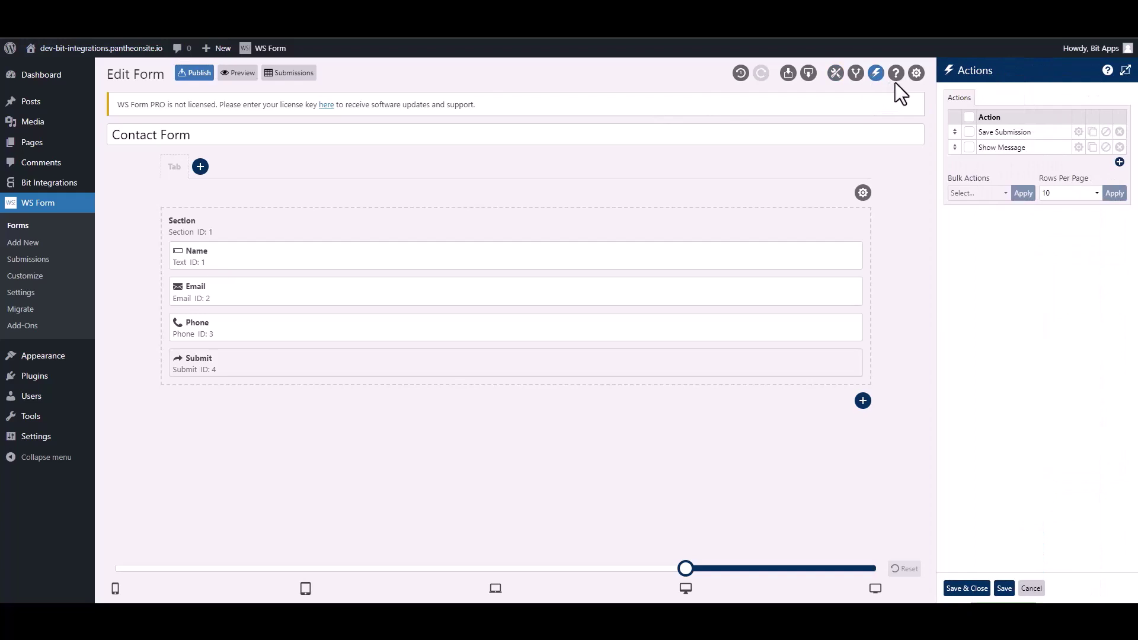
{"action": "left_click", "coordinate": [1119, 162]}
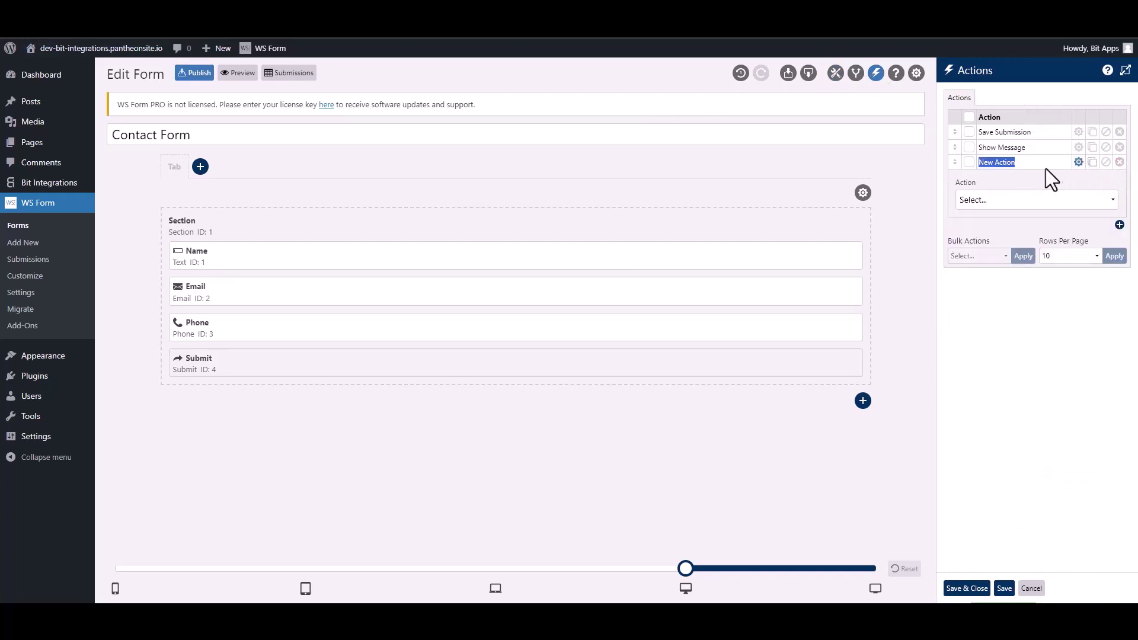
{"action": "type", "text": "Bit Integra"}
{"action": "left_click", "coordinate": [1019, 203]}
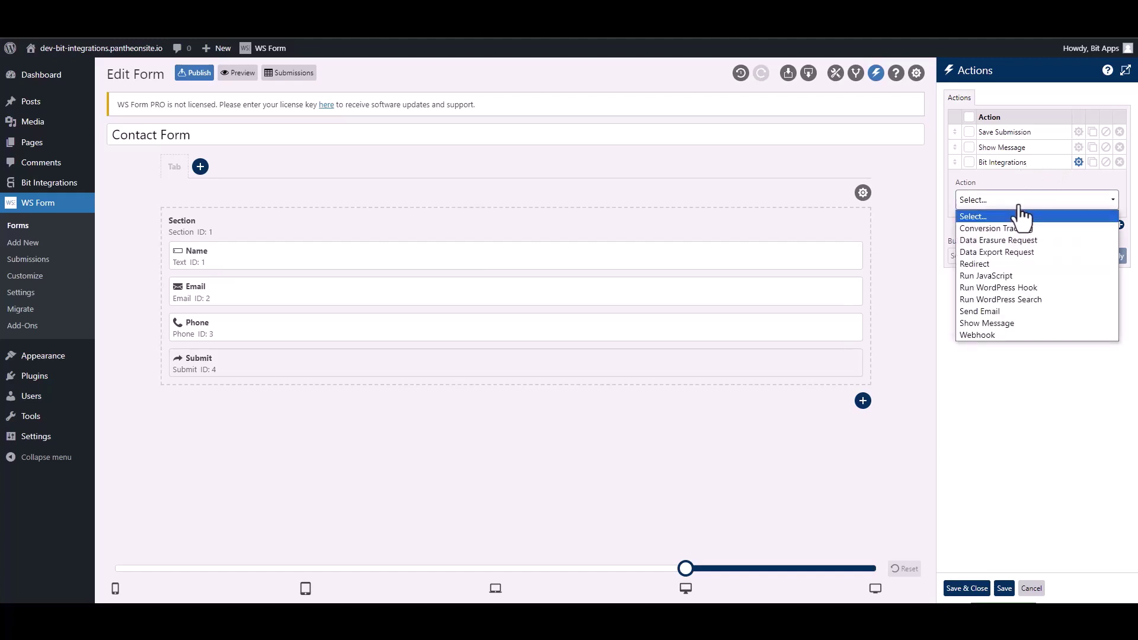
{"action": "left_click", "coordinate": [1032, 286]}
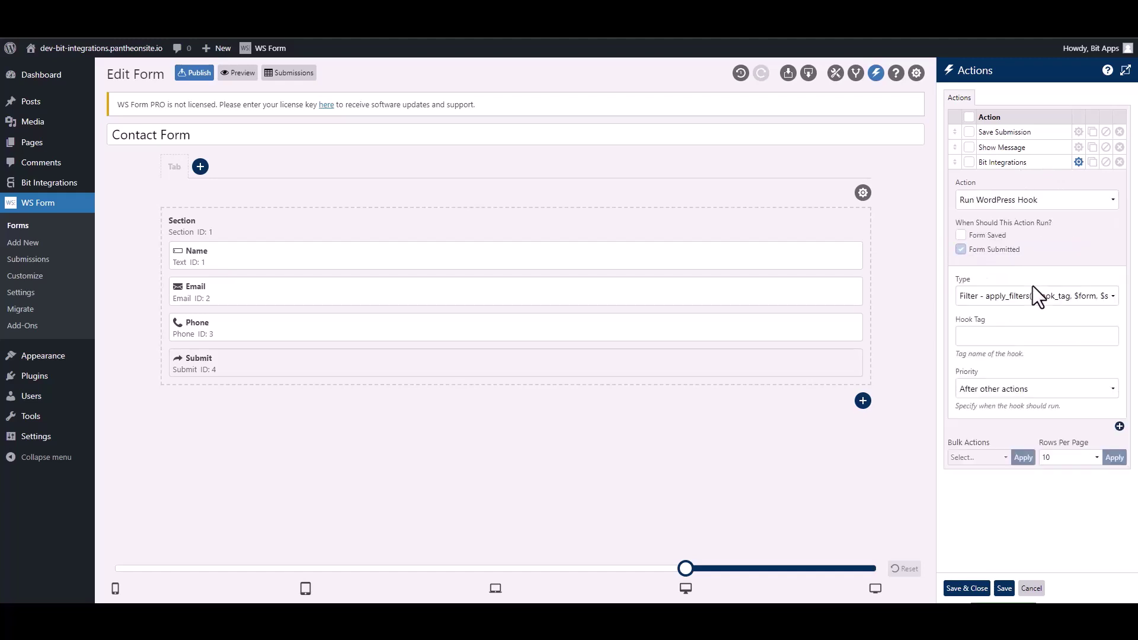
{"action": "left_click", "coordinate": [989, 300]}
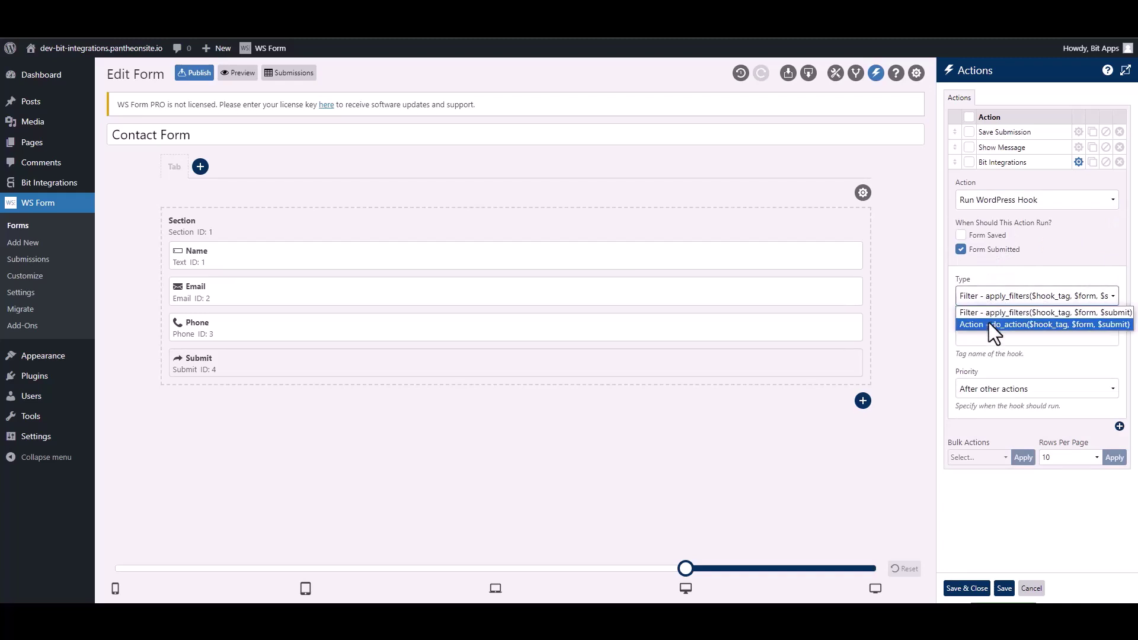
{"action": "left_click", "coordinate": [988, 324]}
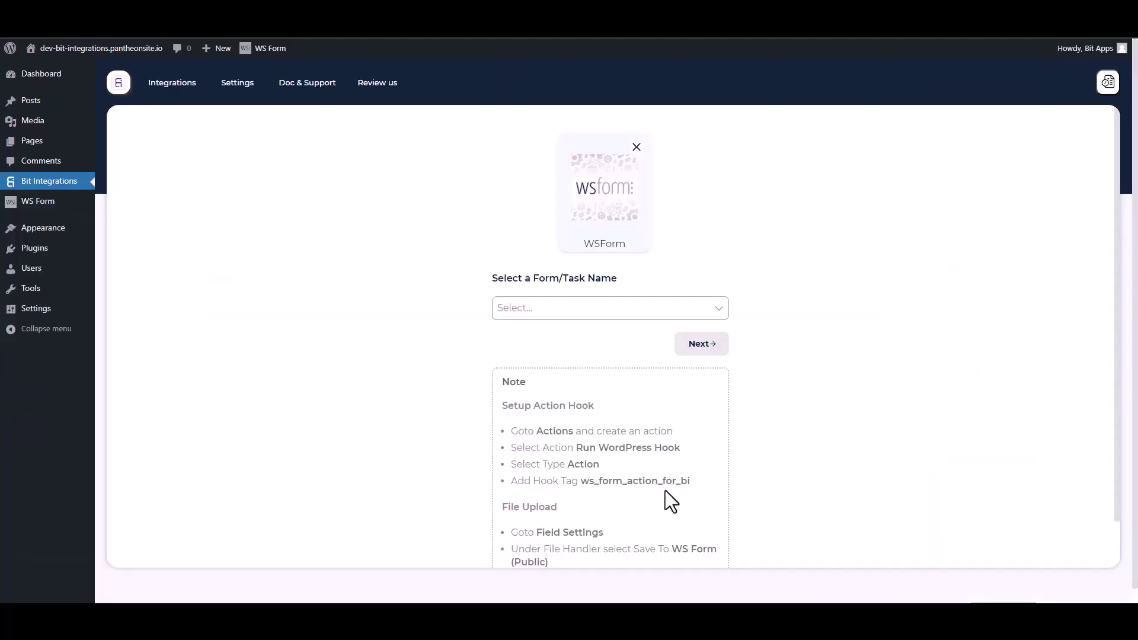
Paste the hook tag ws_form_action_for_bi into the action and save the actions.
{"action": "left_click_drag", "start_coordinate": [698, 488], "coordinate": [587, 482]}
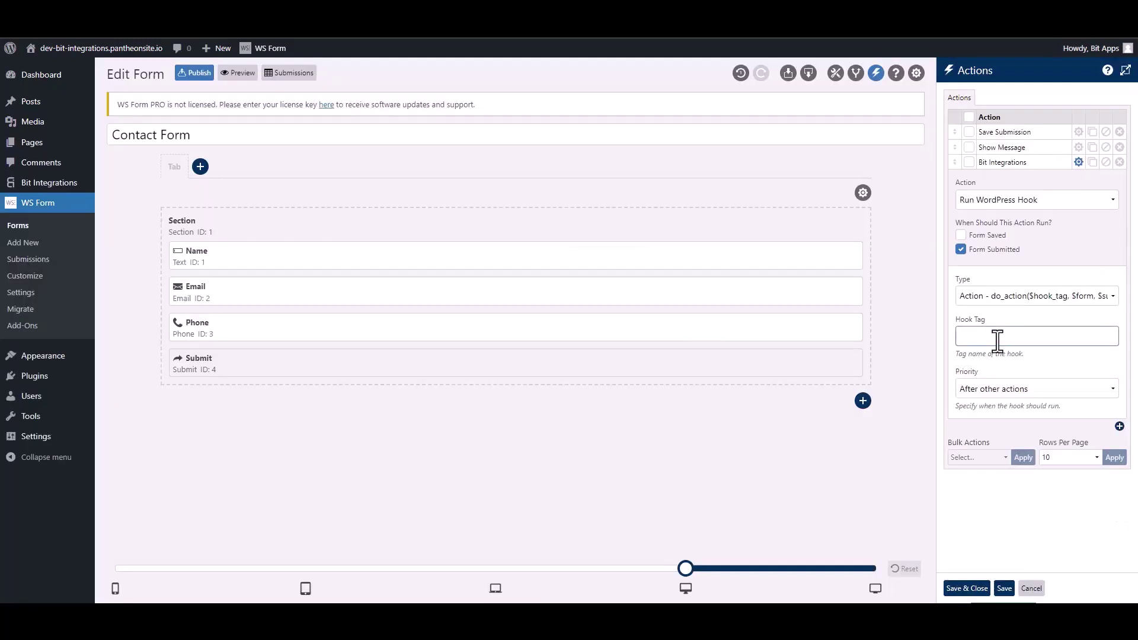
{"action": "type", "text": "ws_form_action_for_bi"}
{"action": "left_click", "coordinate": [969, 588]}
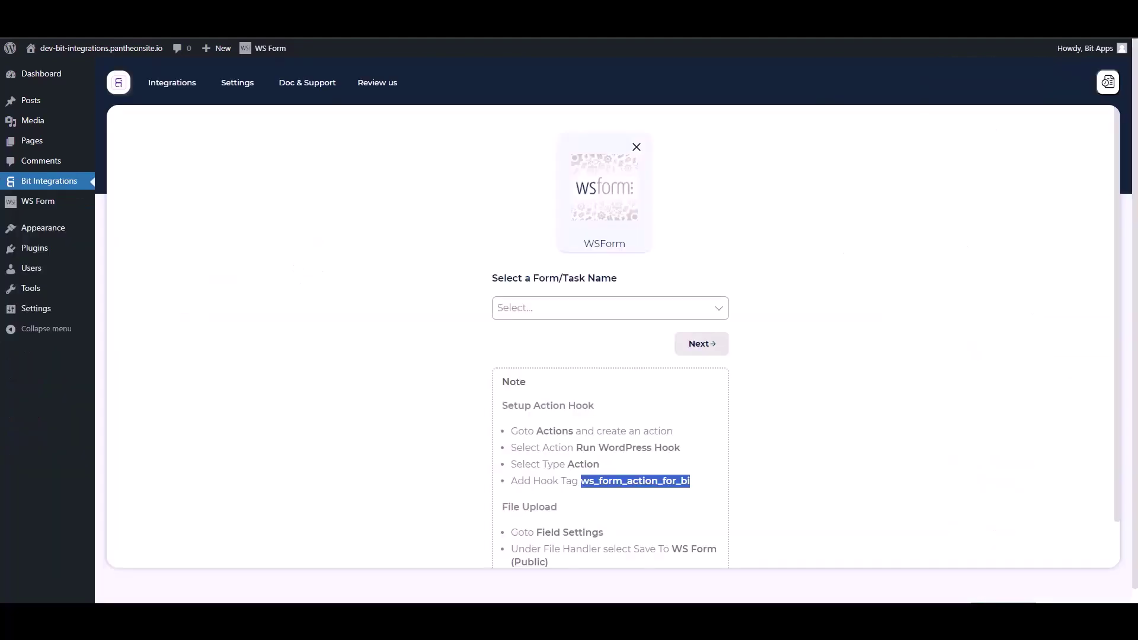
Set Contact Form as the trigger form and pick Flowlu as the action via a 'flo' search.
{"action": "left_click", "coordinate": [421, 278]}
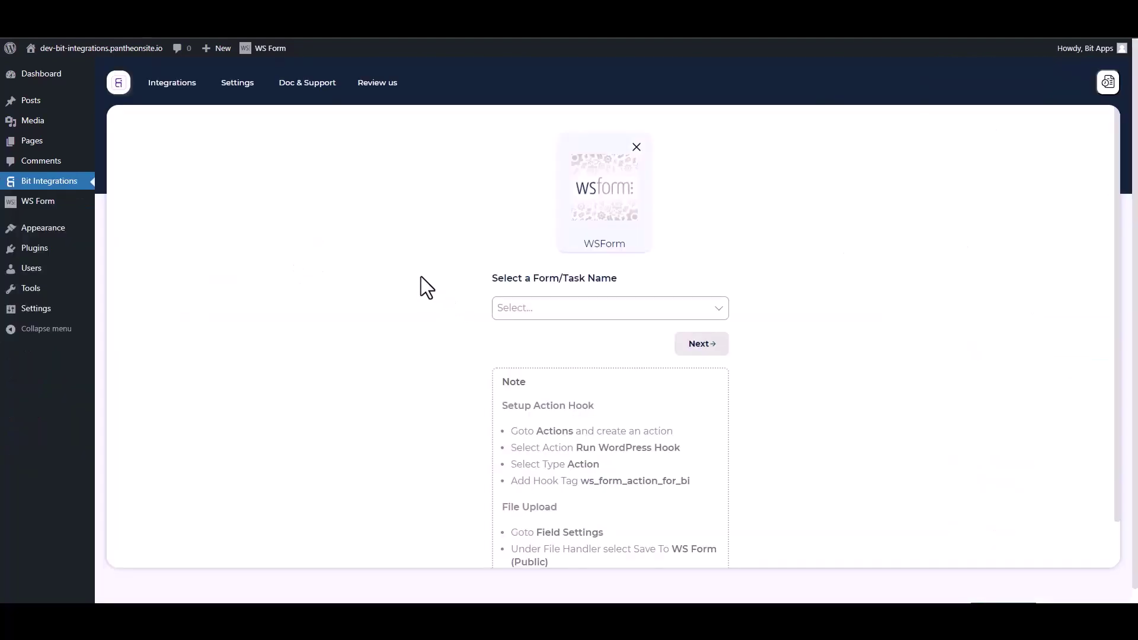
{"action": "left_click", "coordinate": [558, 308]}
{"action": "left_click", "coordinate": [523, 332]}
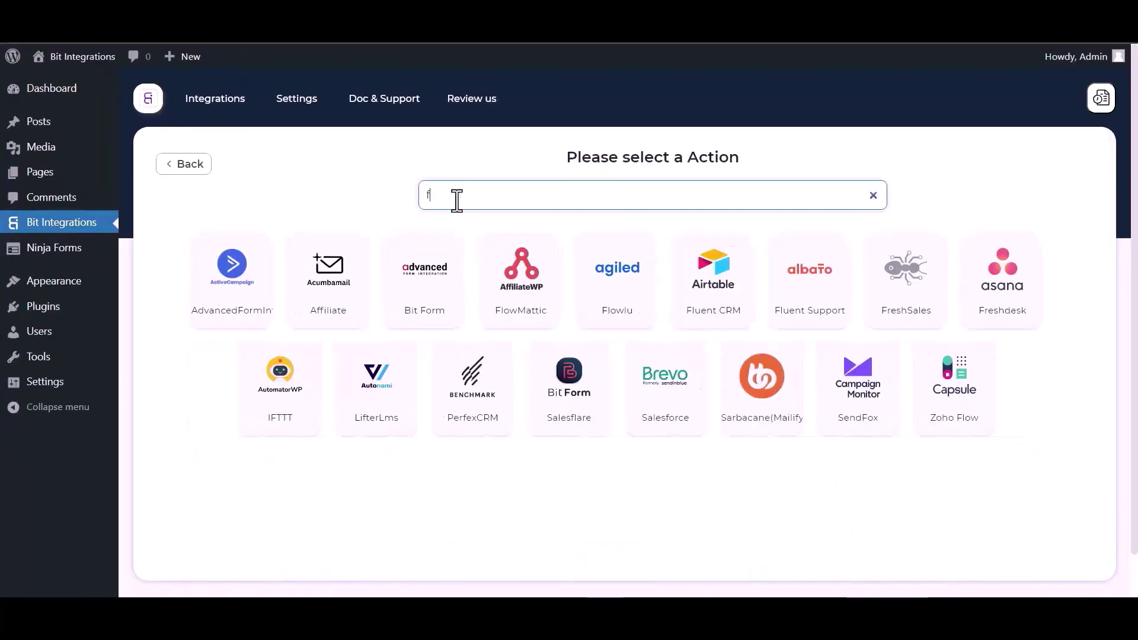
{"action": "type", "text": "fl"}
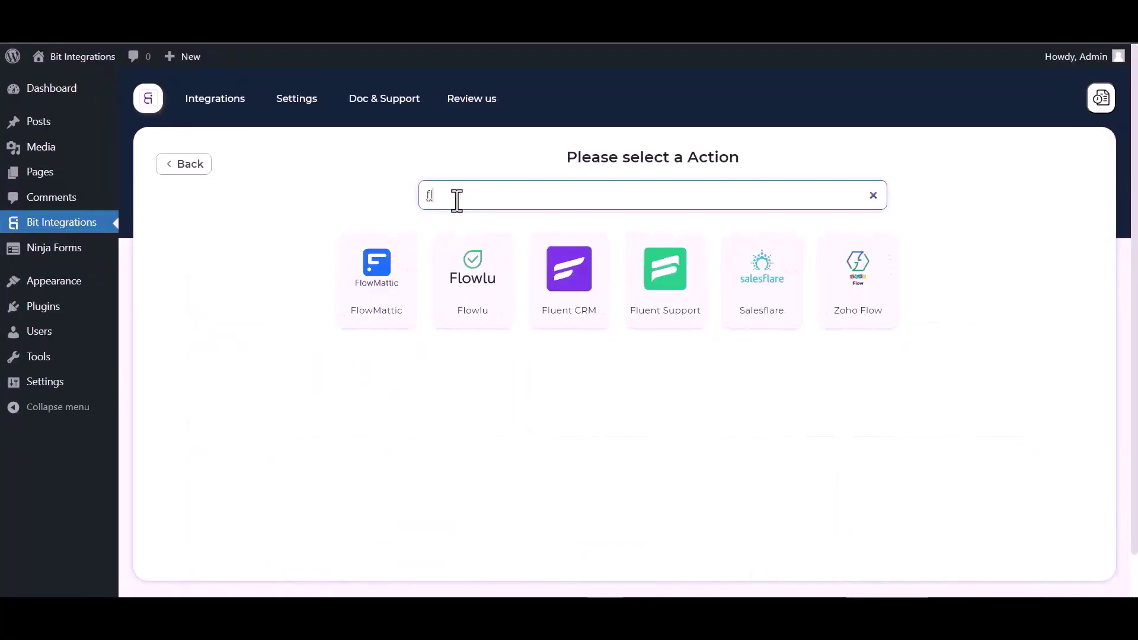
{"action": "type", "text": "o"}
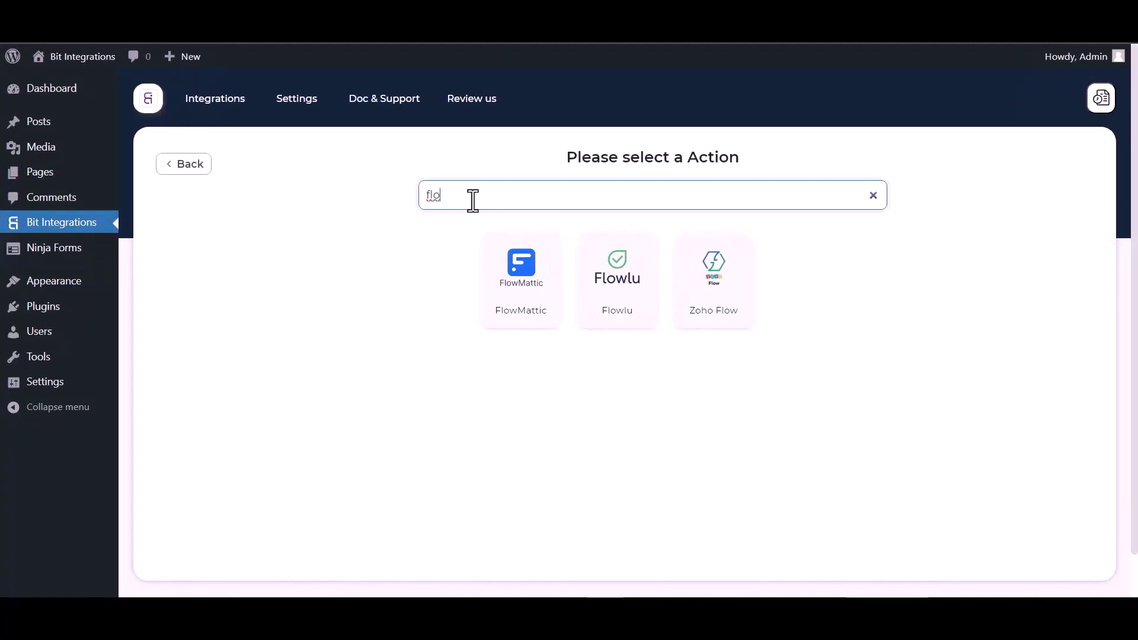
{"action": "left_click", "coordinate": [598, 290]}
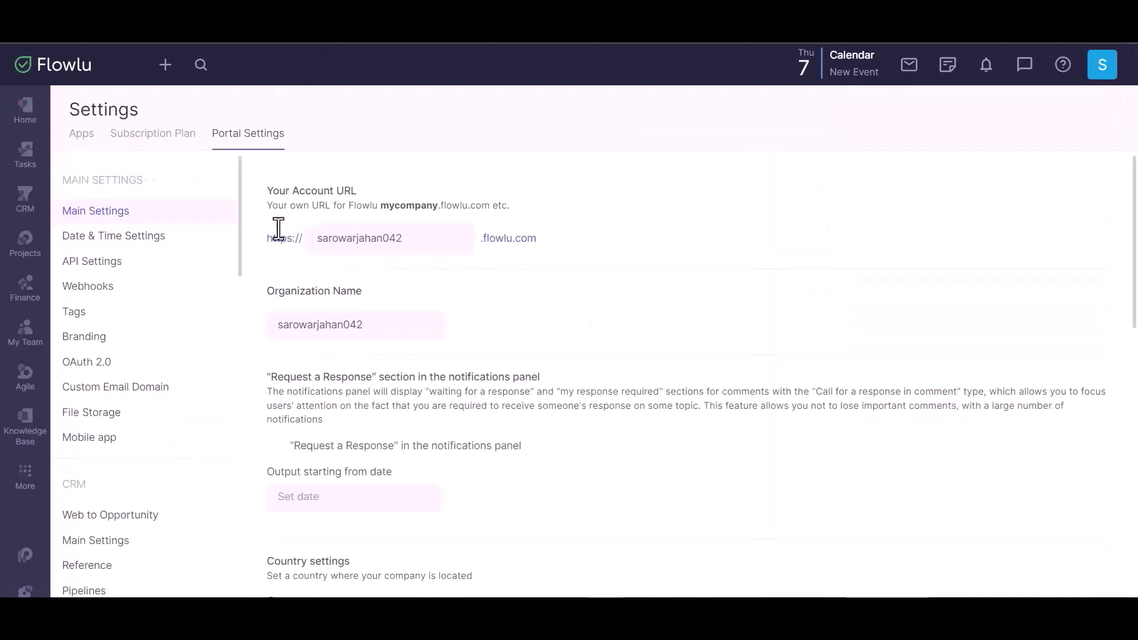
Paste the Flowlu account subdomain into Company Name, then go to Flowlu's API Settings.
{"action": "key", "text": "Tab"}
{"action": "key", "text": "ctrl+c"}
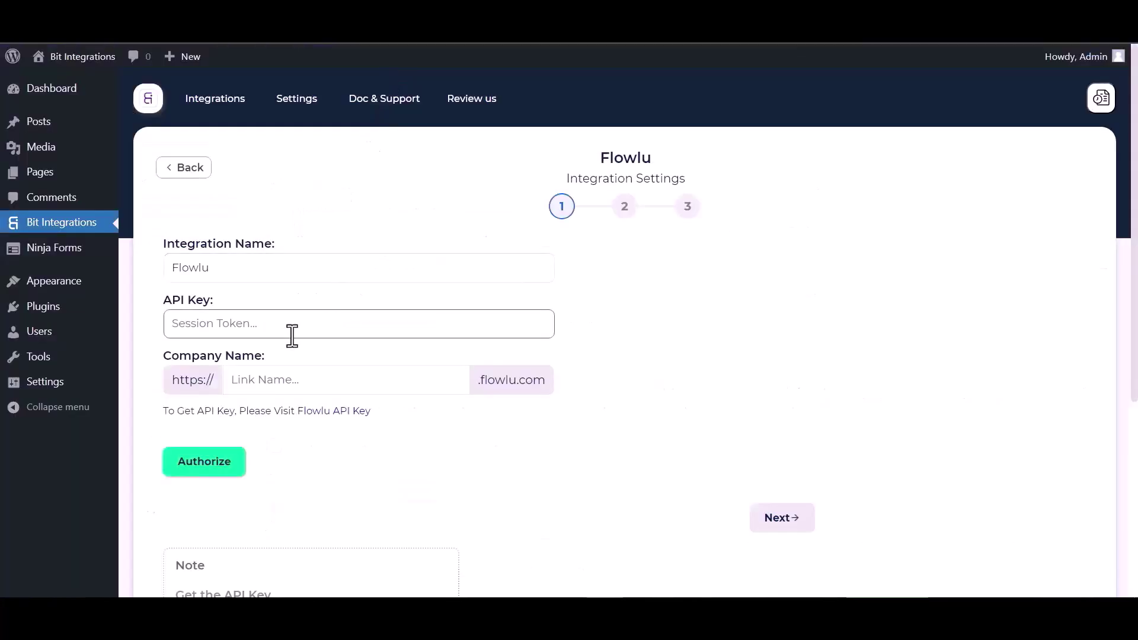
{"action": "left_click", "coordinate": [278, 380]}
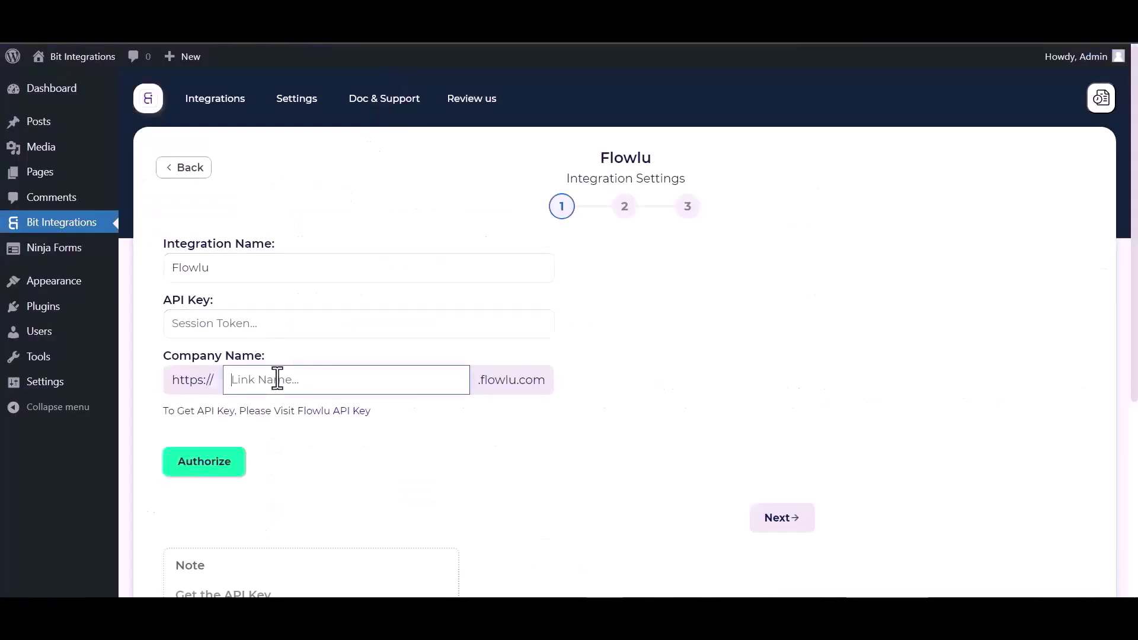
{"action": "key", "text": "ctrl+v"}
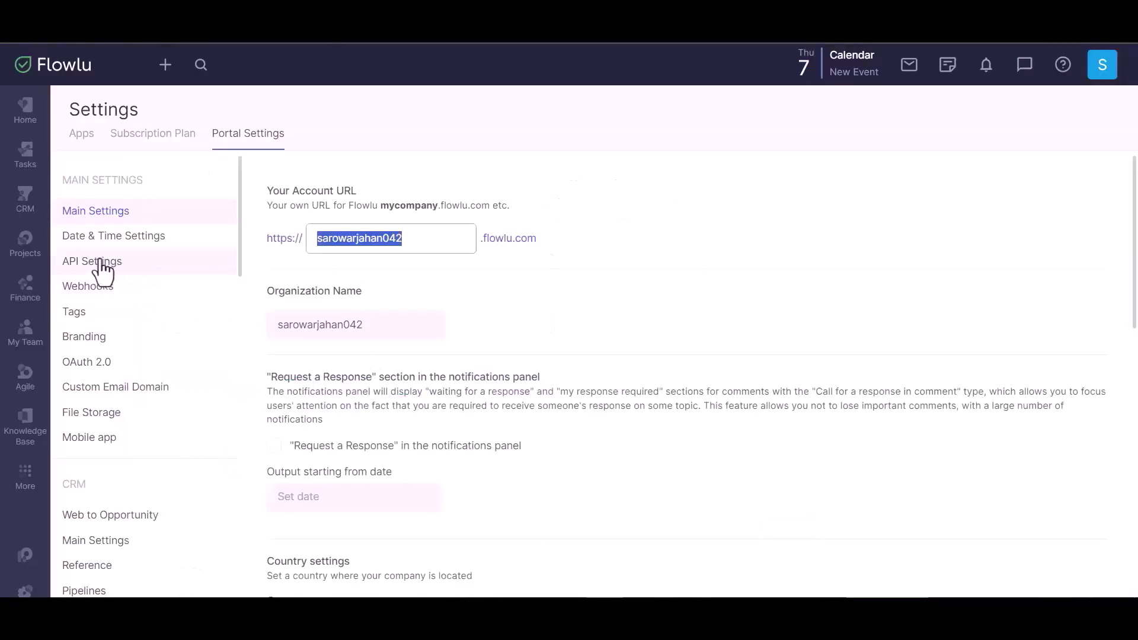
{"action": "left_click", "coordinate": [100, 262]}
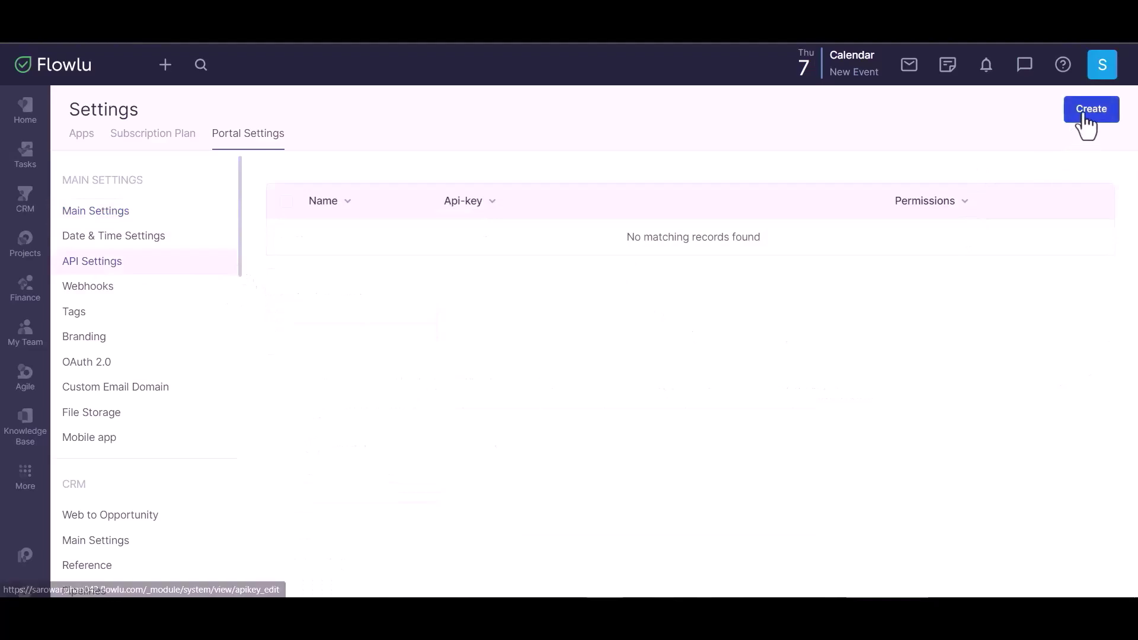
Create and save a Flowlu API key 'Bit Integrations' with System through Knowledge Base access.
{"action": "left_click", "coordinate": [1082, 115]}
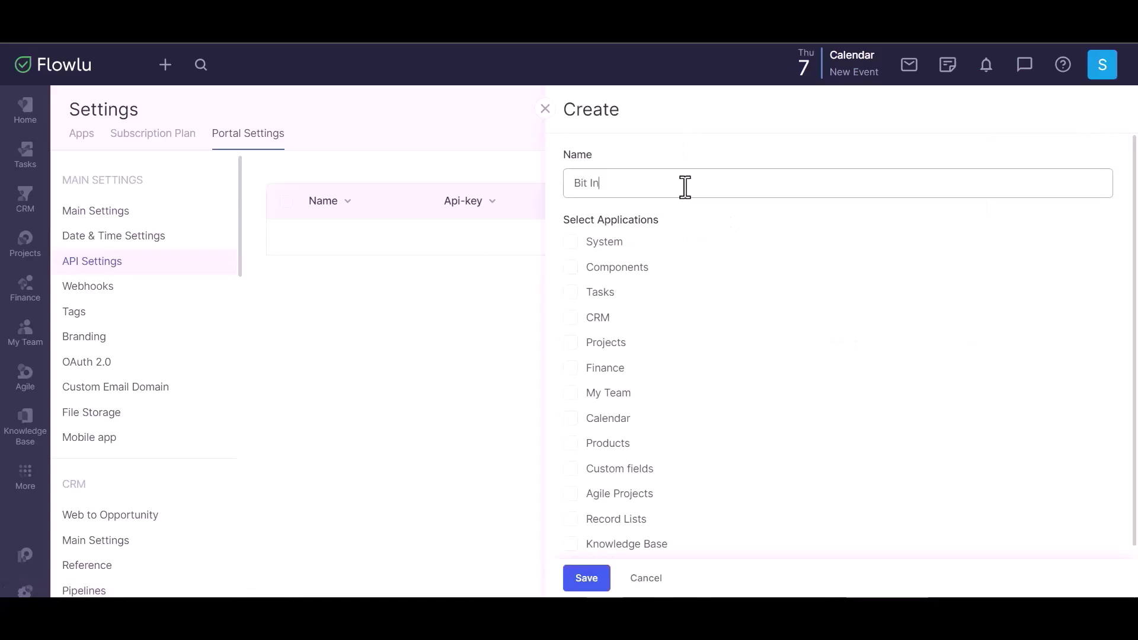
{"action": "type", "text": "Bit Integrations"}
{"action": "left_click", "coordinate": [572, 244]}
{"action": "left_click", "coordinate": [572, 268]}
{"action": "left_click", "coordinate": [571, 293]}
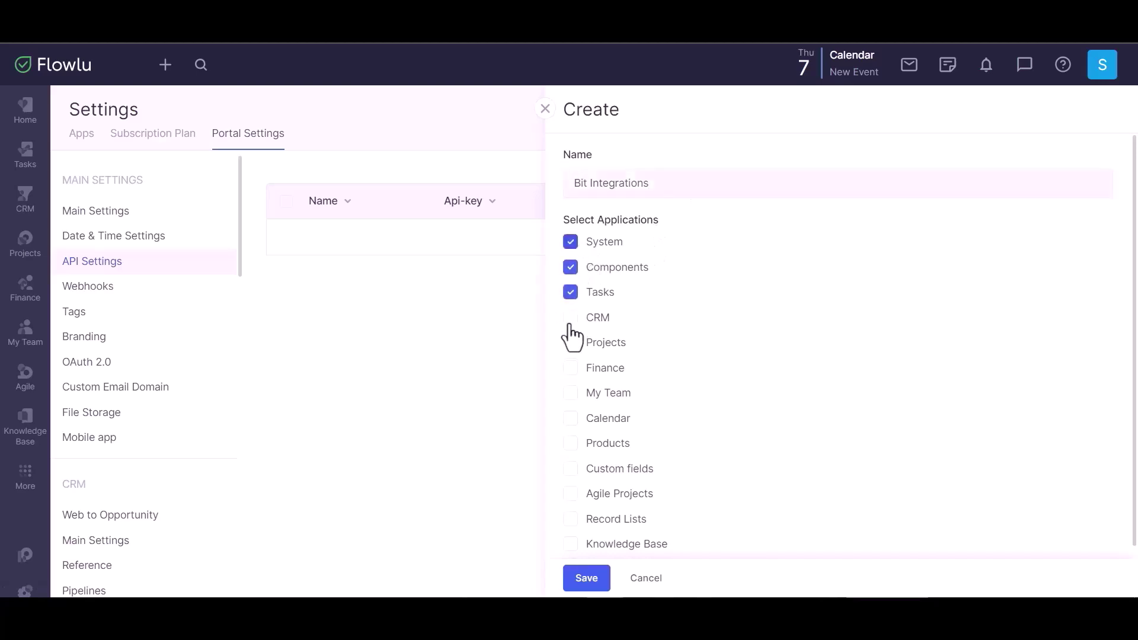
{"action": "left_click", "coordinate": [571, 318]}
{"action": "left_click", "coordinate": [571, 343]}
{"action": "left_click", "coordinate": [571, 368]}
{"action": "left_click", "coordinate": [571, 393]}
{"action": "left_click", "coordinate": [571, 419]}
{"action": "left_click", "coordinate": [570, 443]}
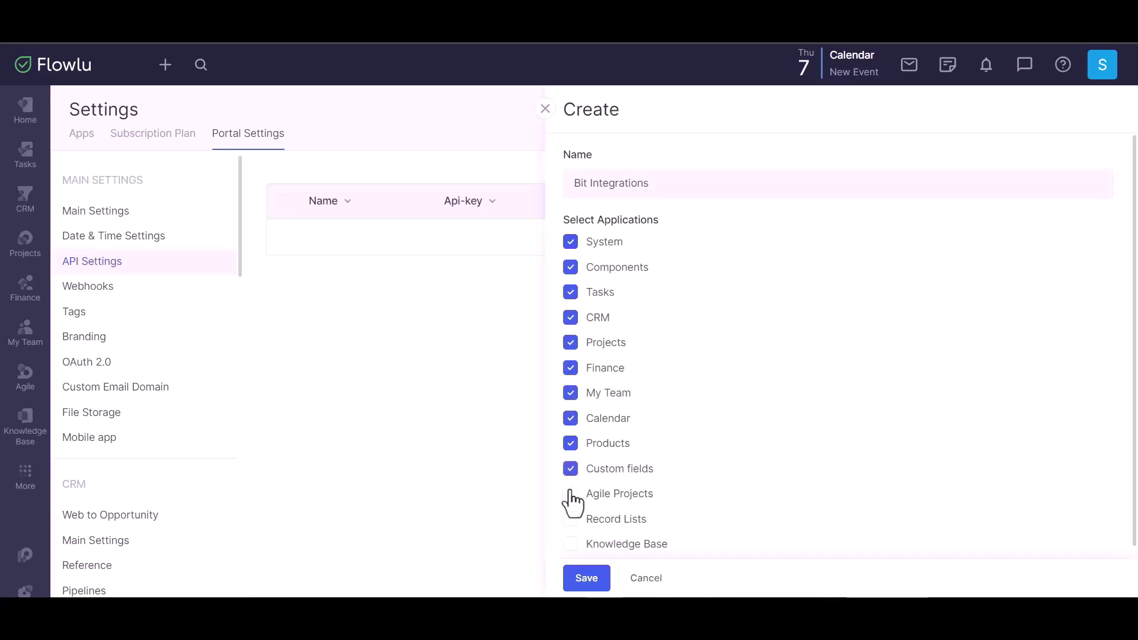
{"action": "left_click", "coordinate": [571, 494]}
{"action": "left_click", "coordinate": [571, 519]}
{"action": "left_click", "coordinate": [571, 544]}
{"action": "scroll", "coordinate": [688, 413], "scroll_direction": "down", "scroll_amount": 1}
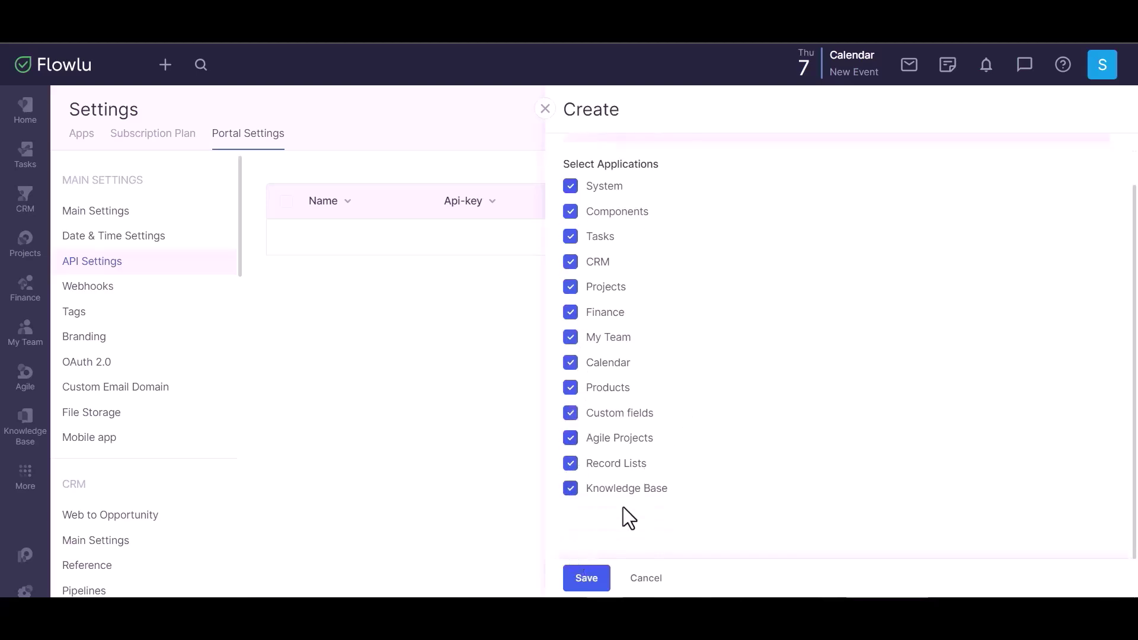
{"action": "left_click", "coordinate": [589, 579]}
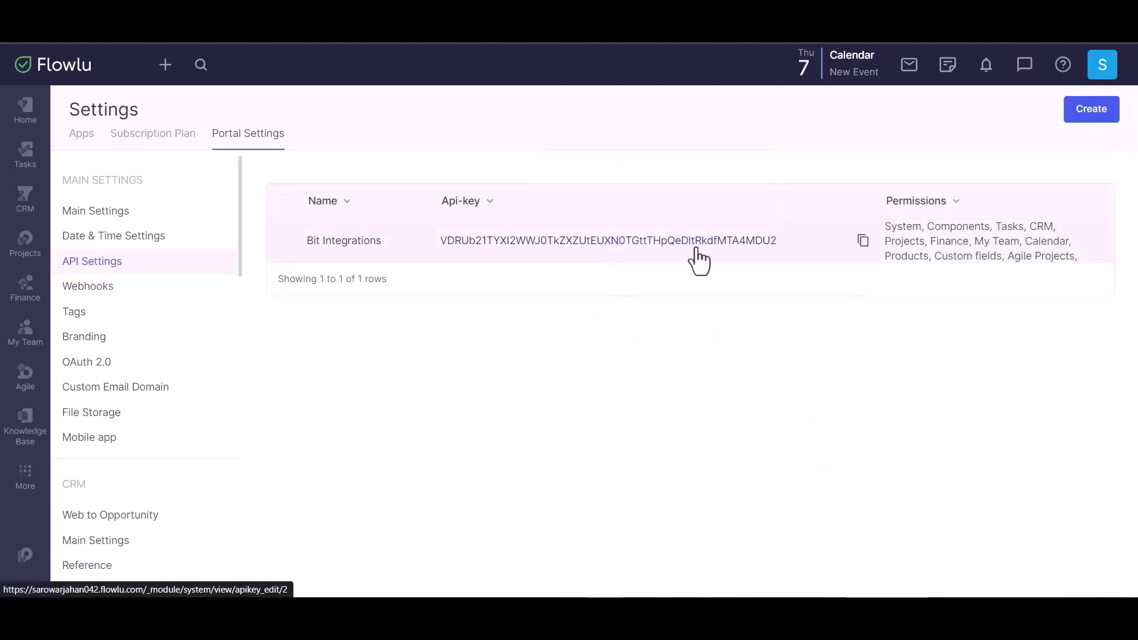
Paste the new Flowlu API key into Bit Integrations' API Key field and authorize the connection.
{"action": "left_click", "coordinate": [863, 241]}
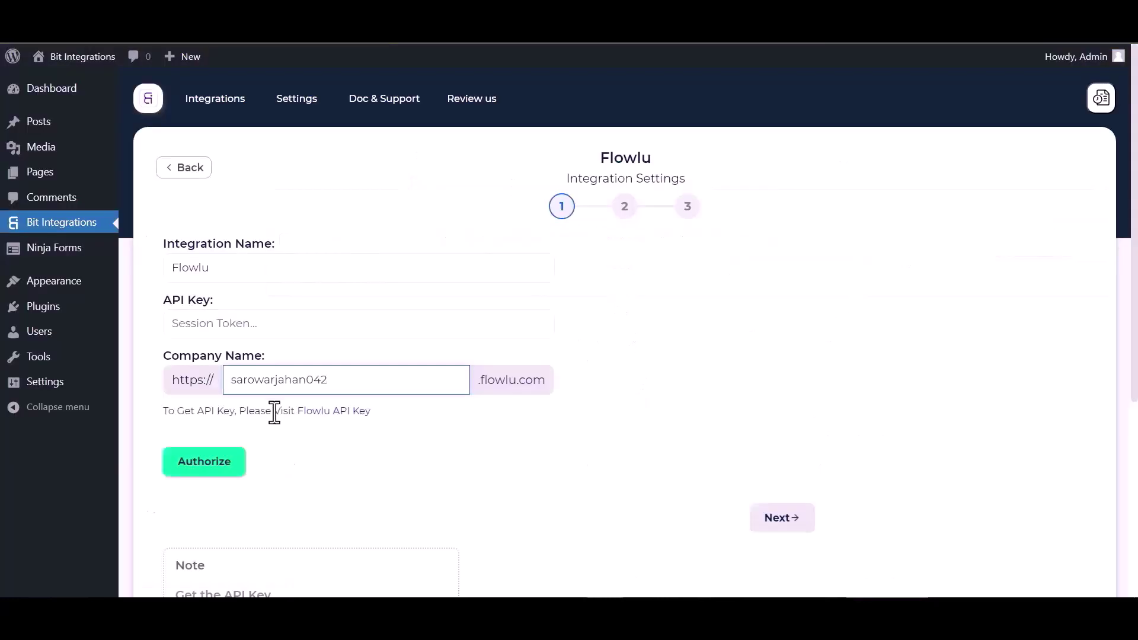
{"action": "left_click", "coordinate": [243, 326]}
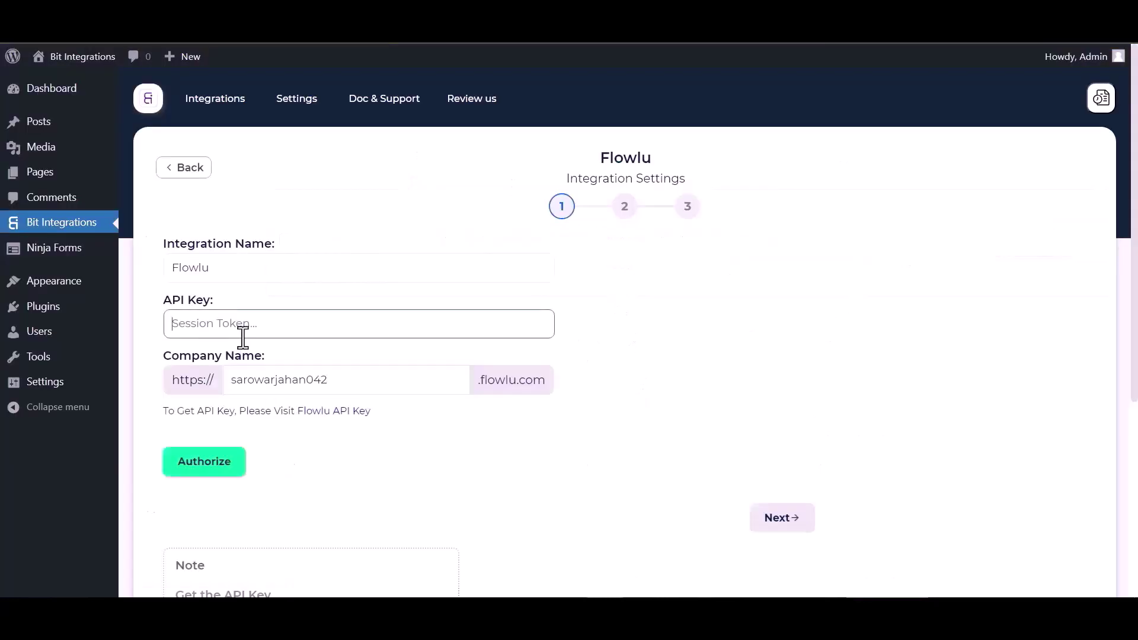
{"action": "key", "text": "ctrl+v"}
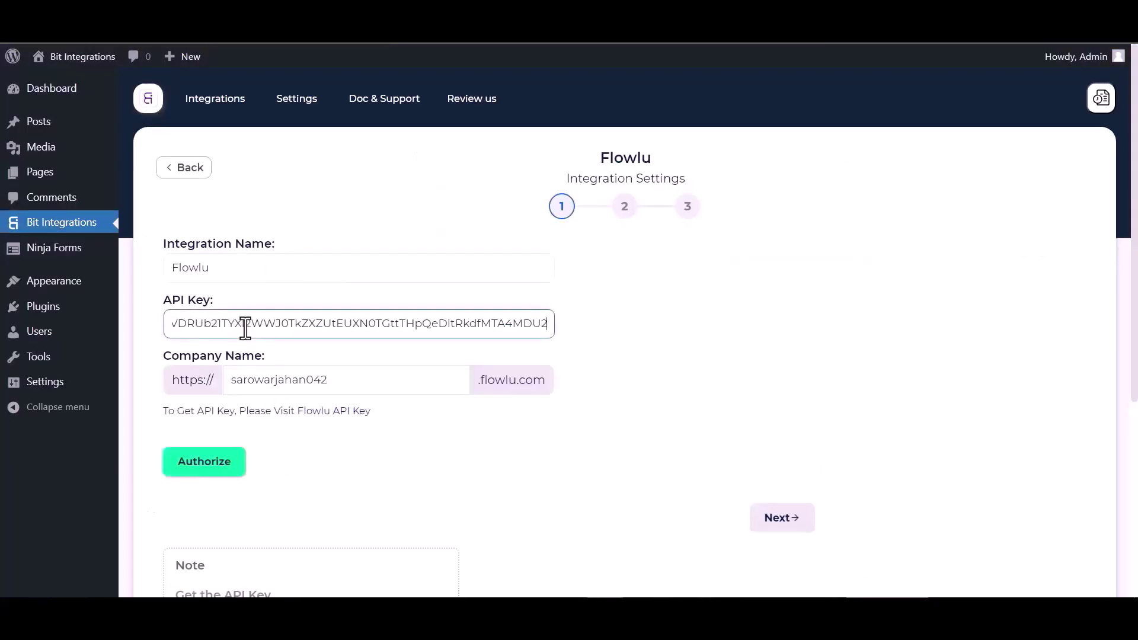
{"action": "left_click", "coordinate": [204, 462]}
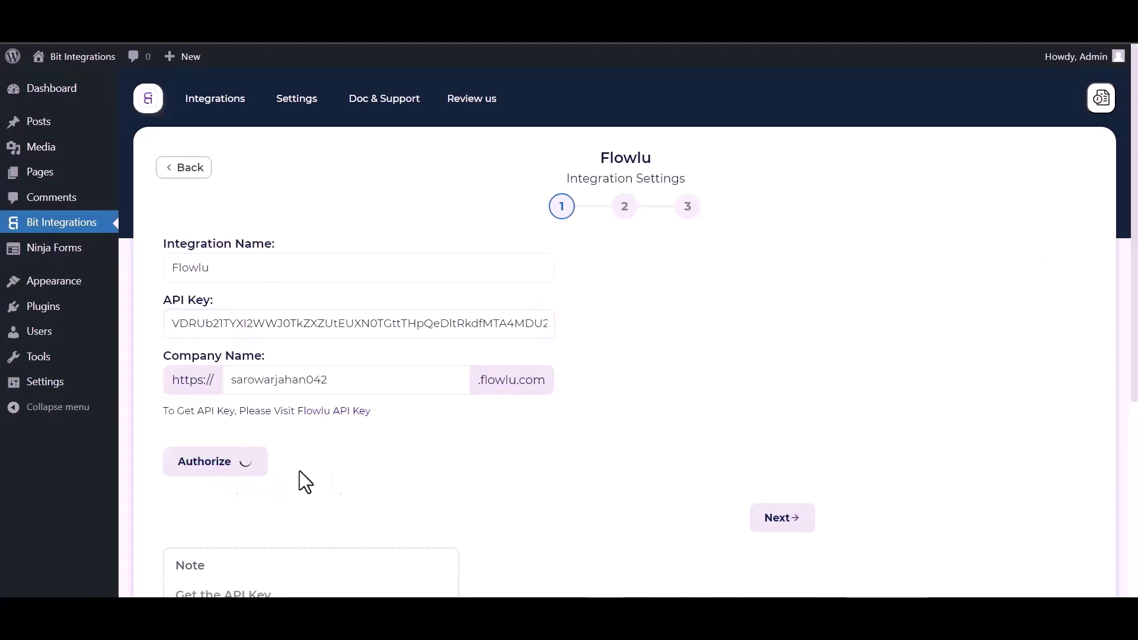
{"action": "scroll", "coordinate": [766, 326], "scroll_direction": "down", "scroll_amount": 1}
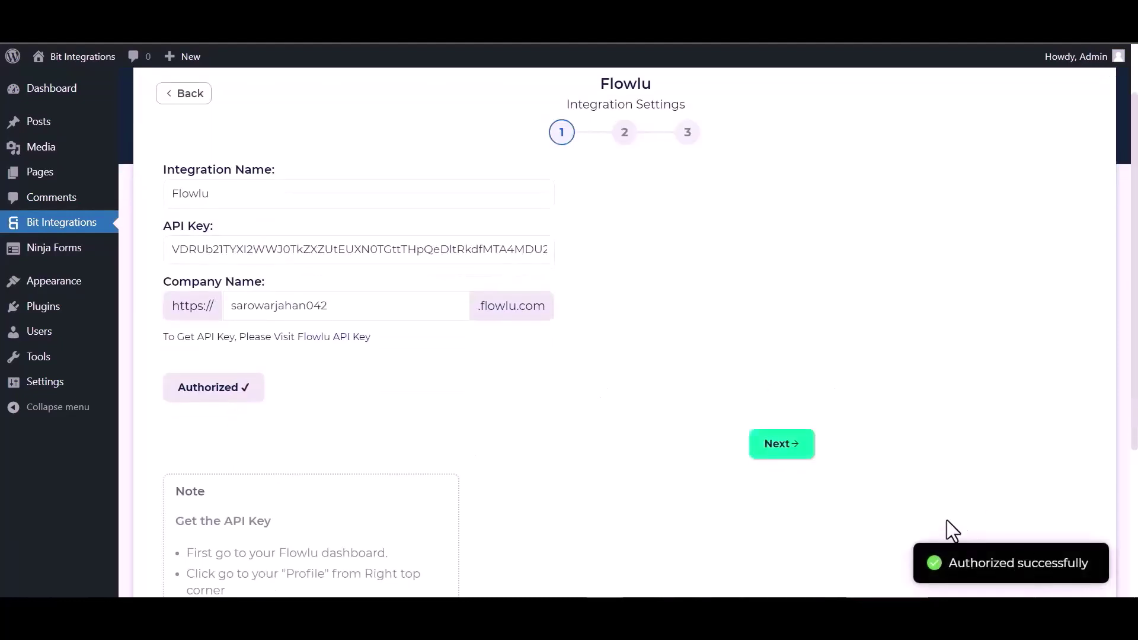
Set the Flowlu action to Create Account with account type Contact.
{"action": "left_click", "coordinate": [795, 451]}
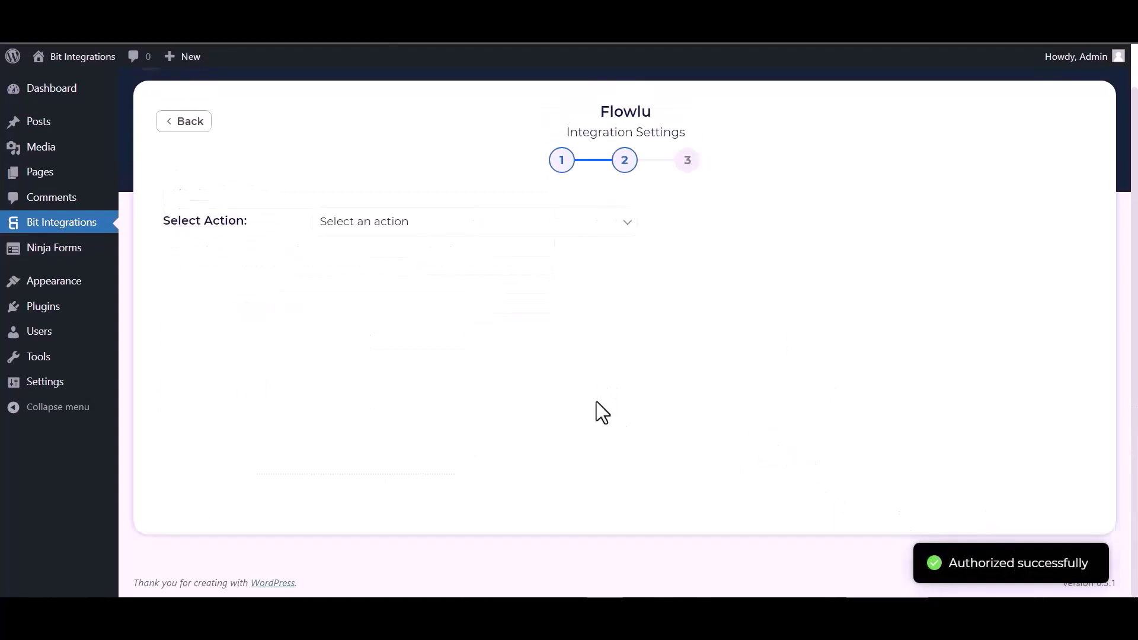
{"action": "left_click", "coordinate": [383, 225]}
{"action": "left_click", "coordinate": [382, 257]}
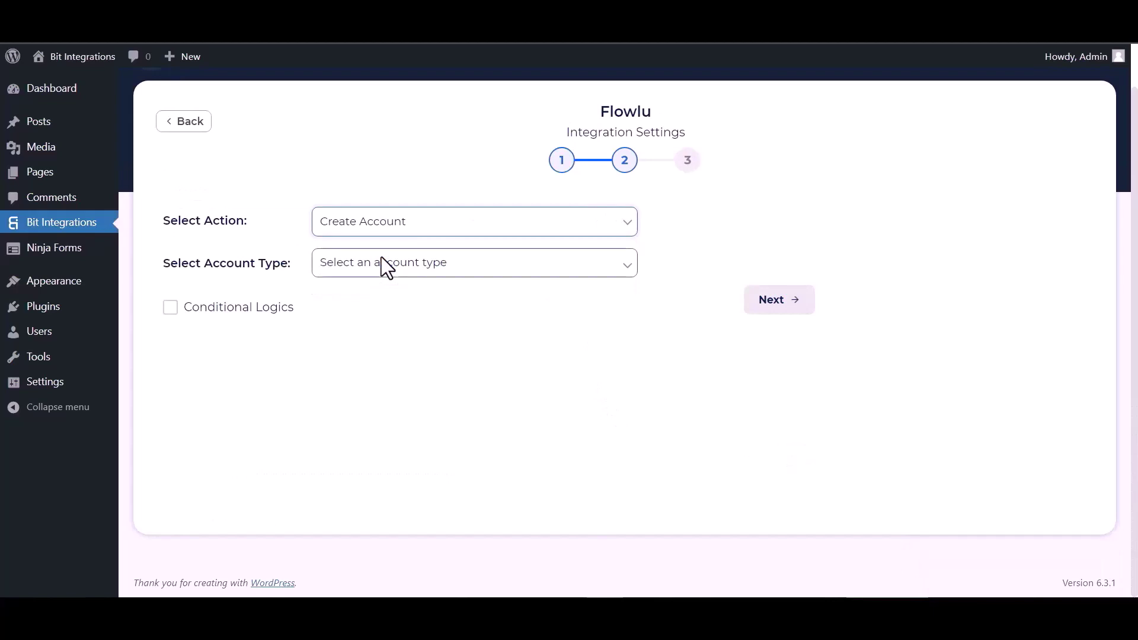
{"action": "left_click", "coordinate": [382, 257]}
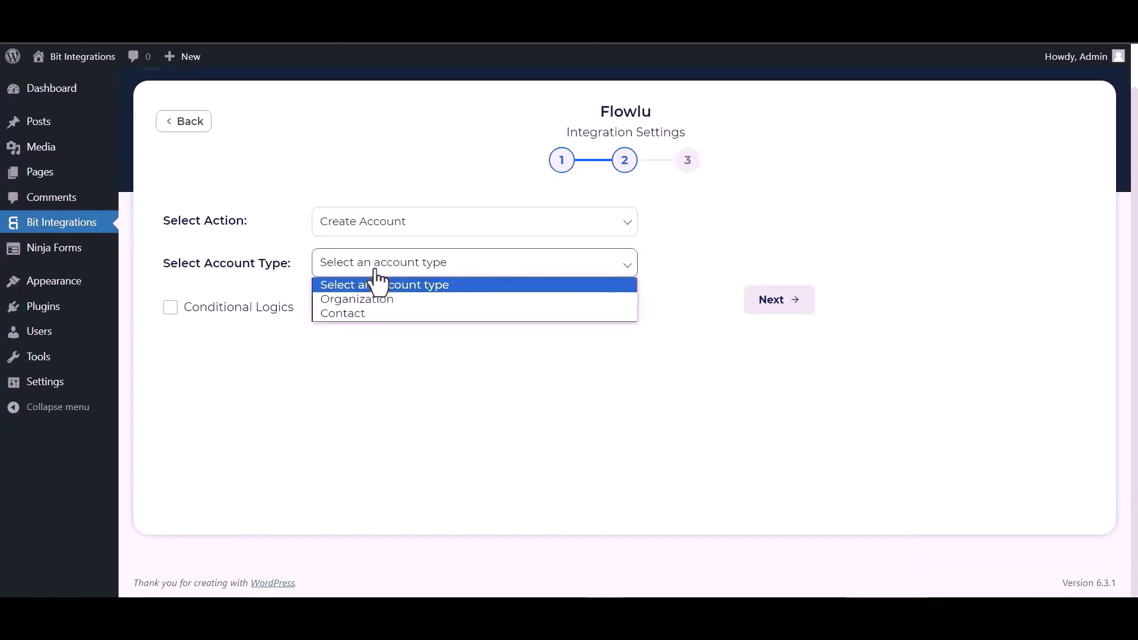
{"action": "left_click", "coordinate": [348, 311]}
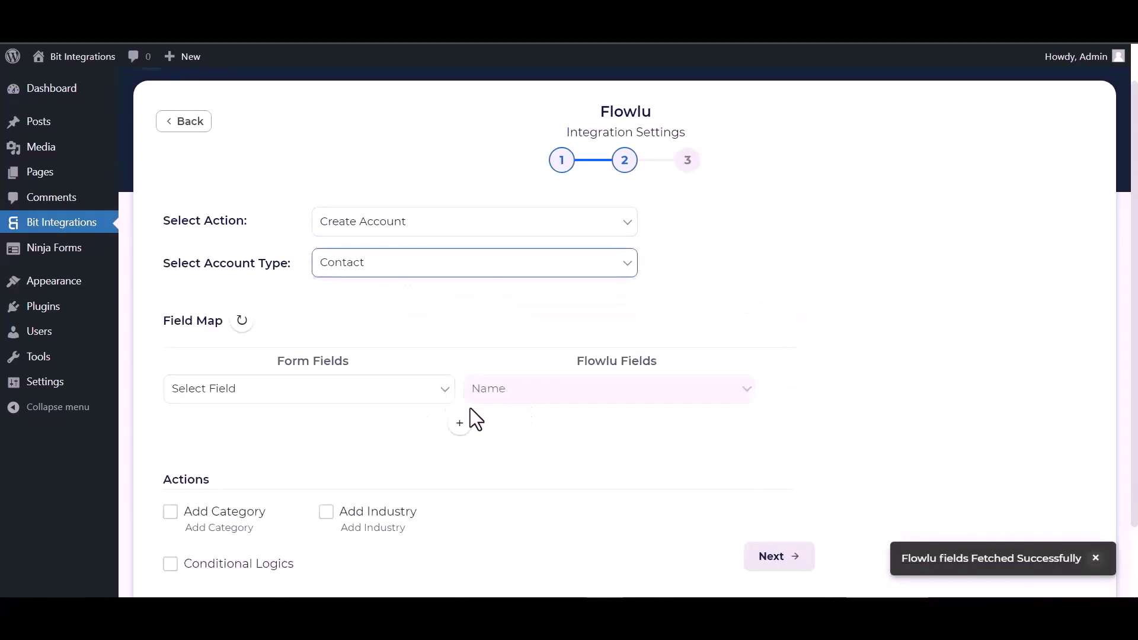
Map the form's Name, Email and Phone fields to Flowlu's matching Name, Email and Phone.
{"action": "left_click", "coordinate": [442, 405]}
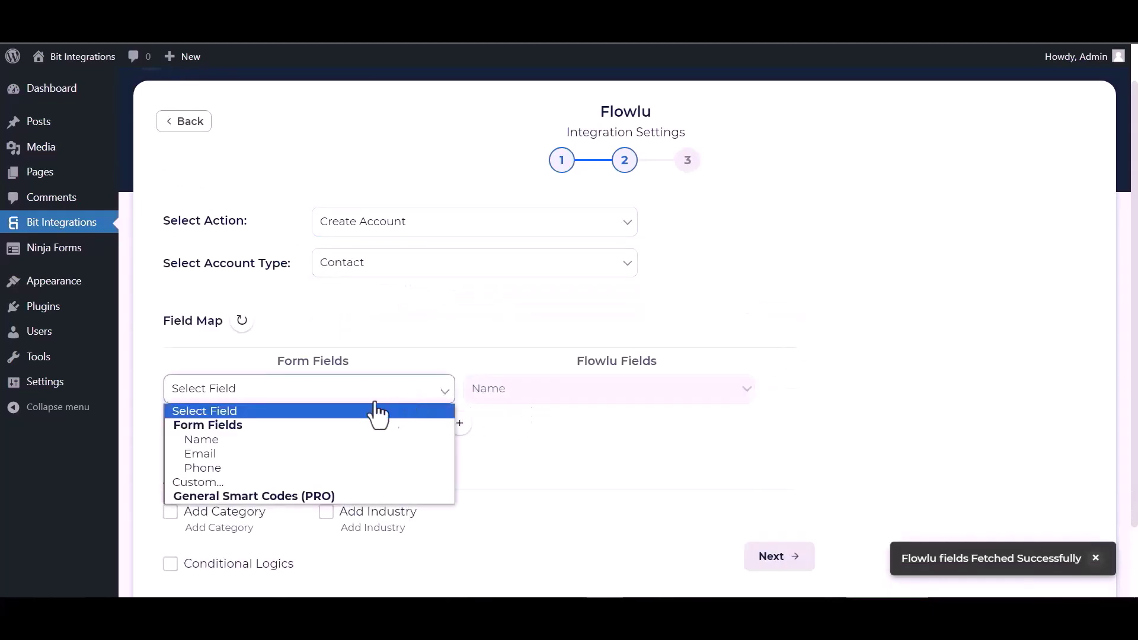
{"action": "left_click", "coordinate": [237, 442]}
{"action": "left_click", "coordinate": [462, 425]}
{"action": "left_click", "coordinate": [490, 431]}
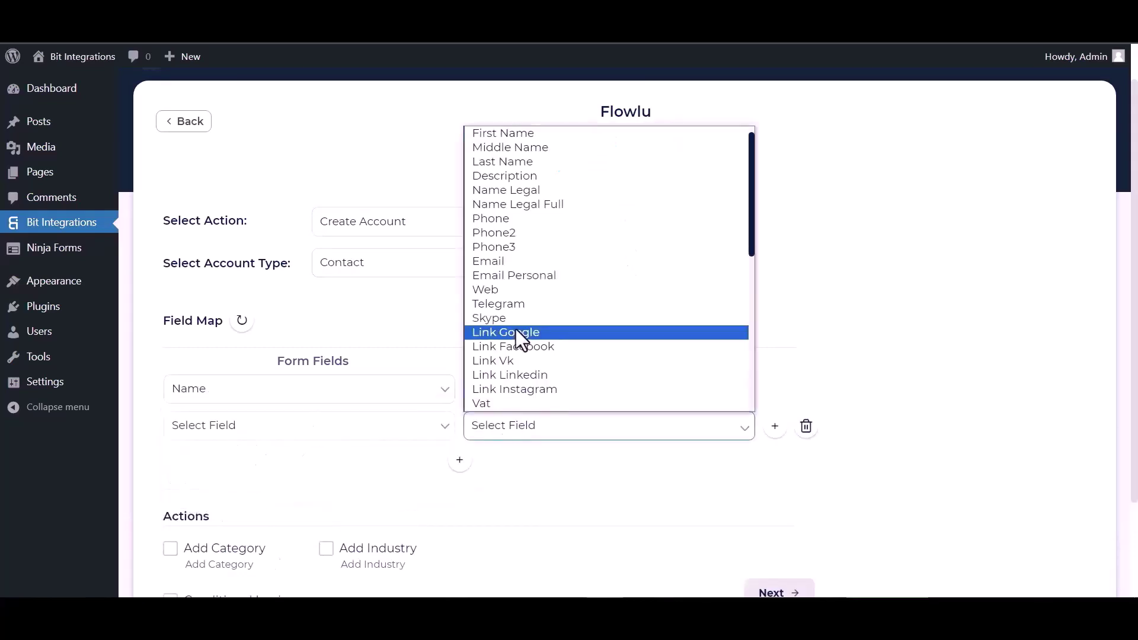
{"action": "left_click", "coordinate": [514, 262]}
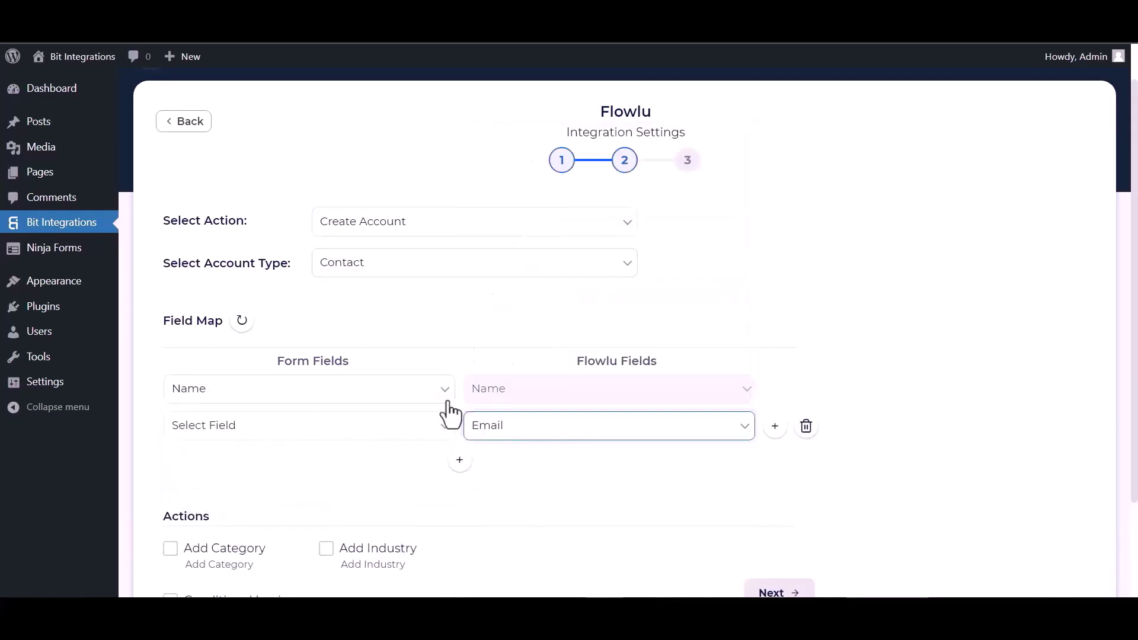
{"action": "left_click", "coordinate": [402, 428]}
{"action": "left_click", "coordinate": [201, 492]}
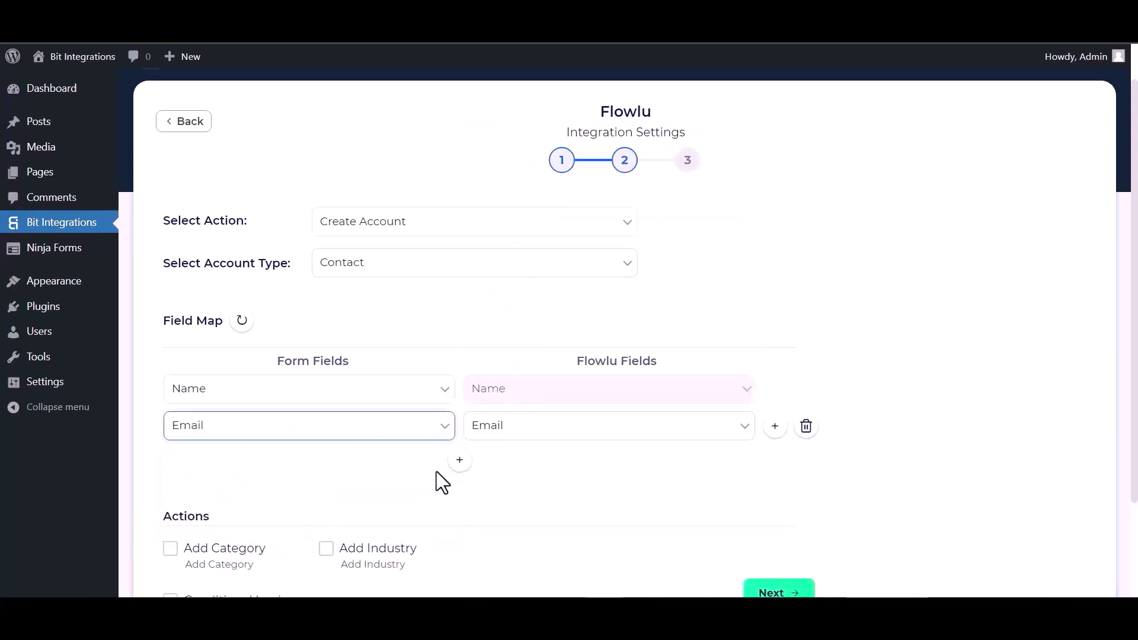
{"action": "left_click", "coordinate": [460, 460]}
{"action": "left_click", "coordinate": [438, 464]}
{"action": "left_click", "coordinate": [222, 542]}
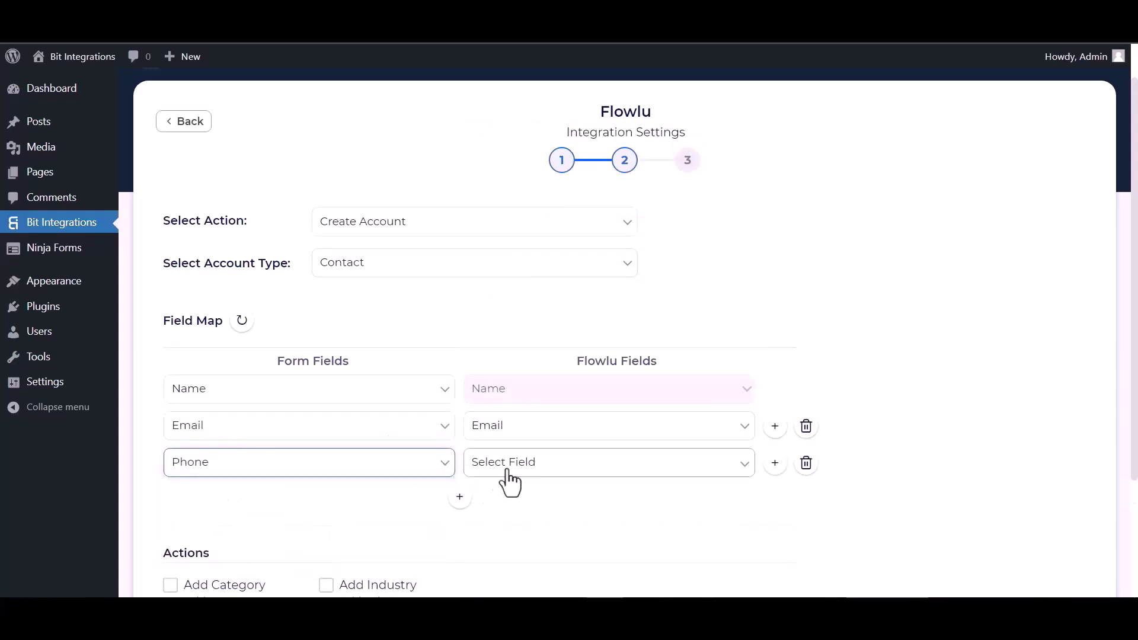
{"action": "left_click", "coordinate": [509, 465]}
{"action": "left_click", "coordinate": [504, 268]}
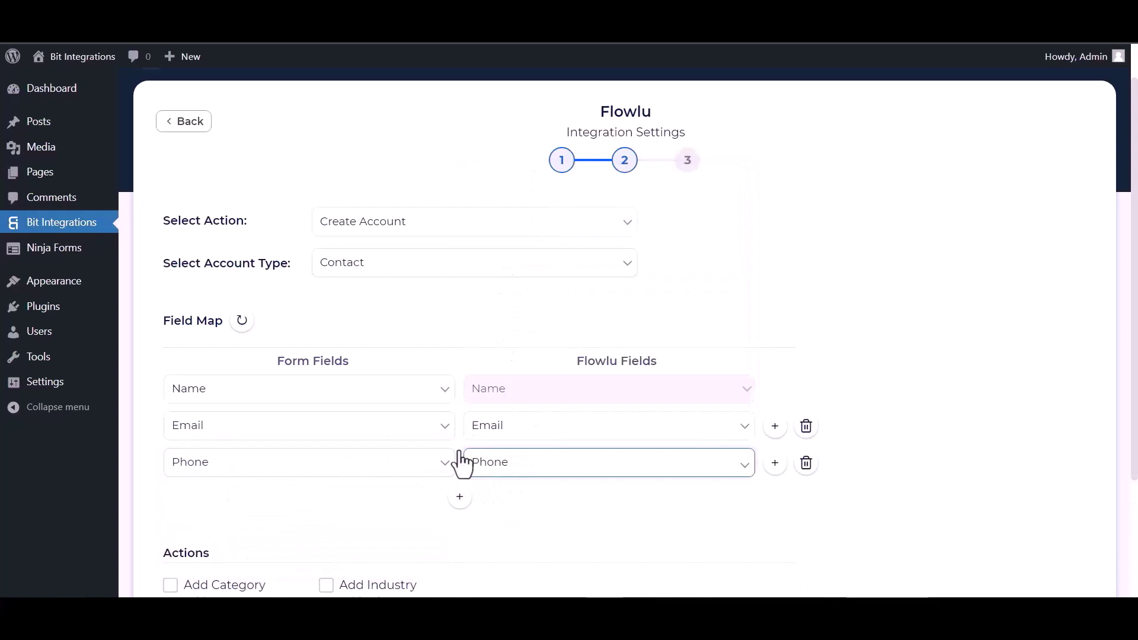
{"action": "scroll", "coordinate": [454, 450], "scroll_direction": "down", "scroll_amount": 3}
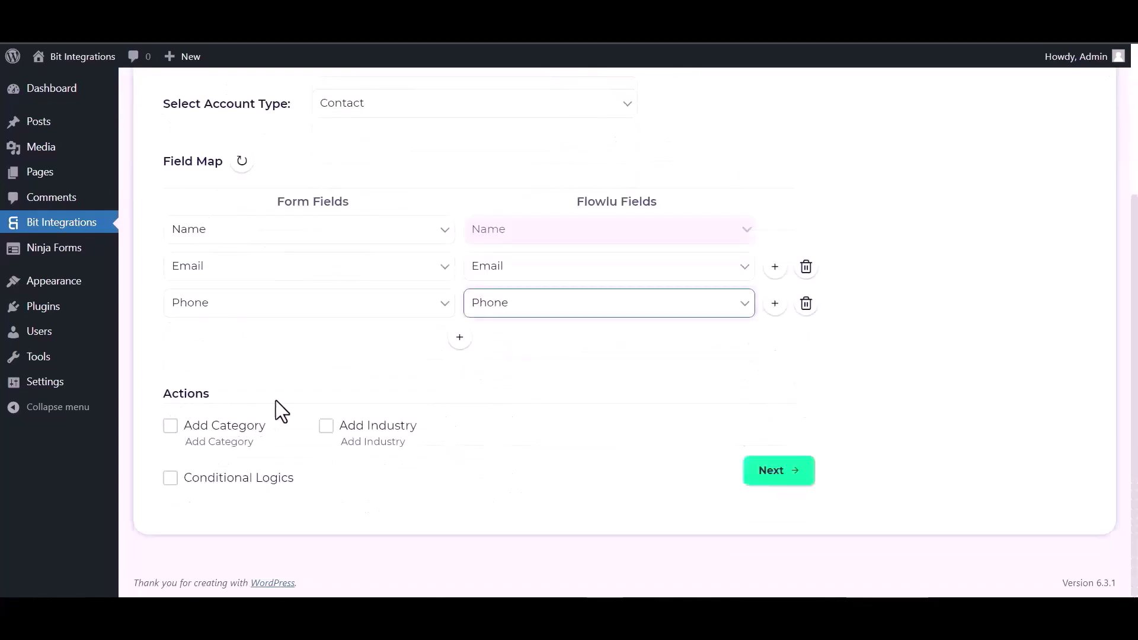
Leave Add Category and Conditional Logics off, then finish and save the Flowlu integration.
{"action": "left_click", "coordinate": [172, 428]}
{"action": "left_click", "coordinate": [172, 428]}
{"action": "left_click", "coordinate": [171, 479]}
{"action": "scroll", "coordinate": [288, 480], "scroll_direction": "down", "scroll_amount": 2}
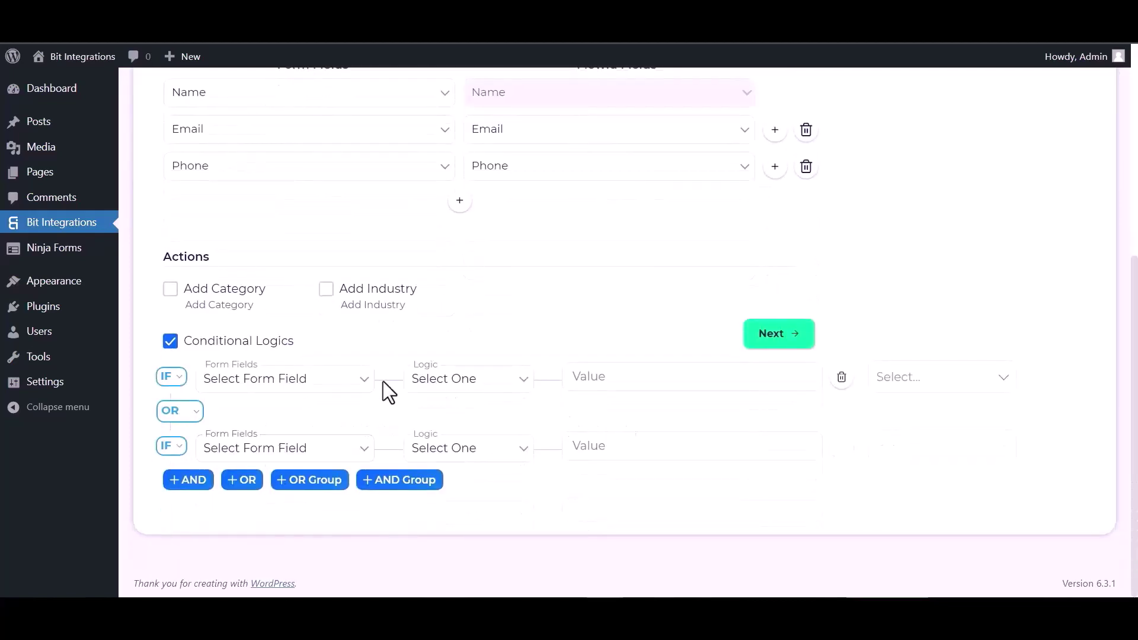
{"action": "left_click", "coordinate": [173, 344]}
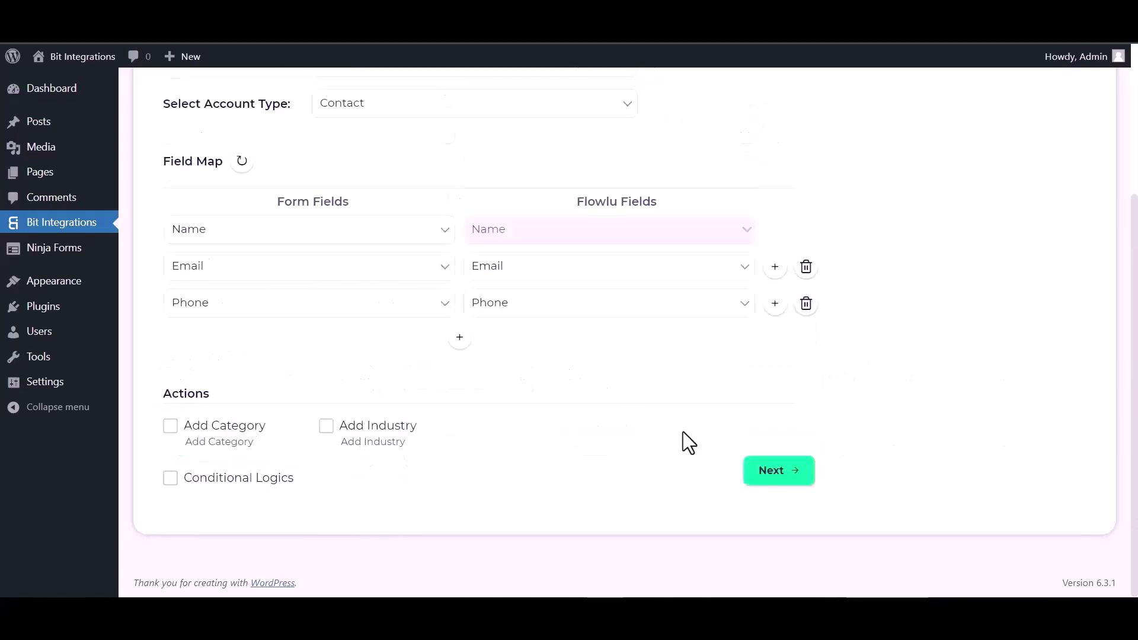
{"action": "left_click", "coordinate": [770, 474]}
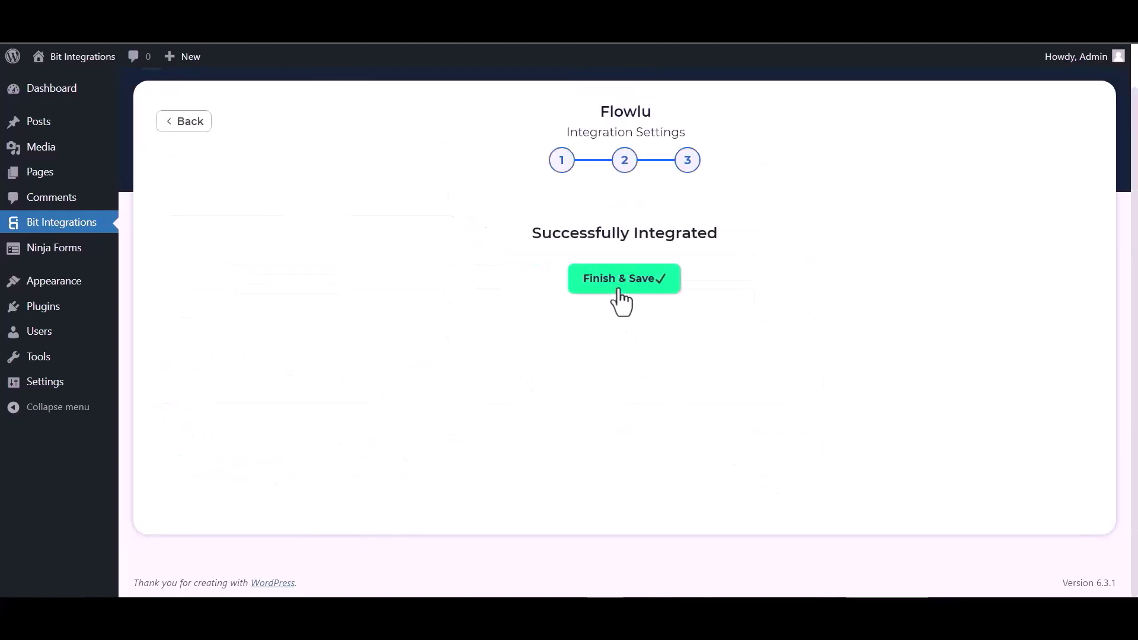
{"action": "left_click", "coordinate": [618, 291]}
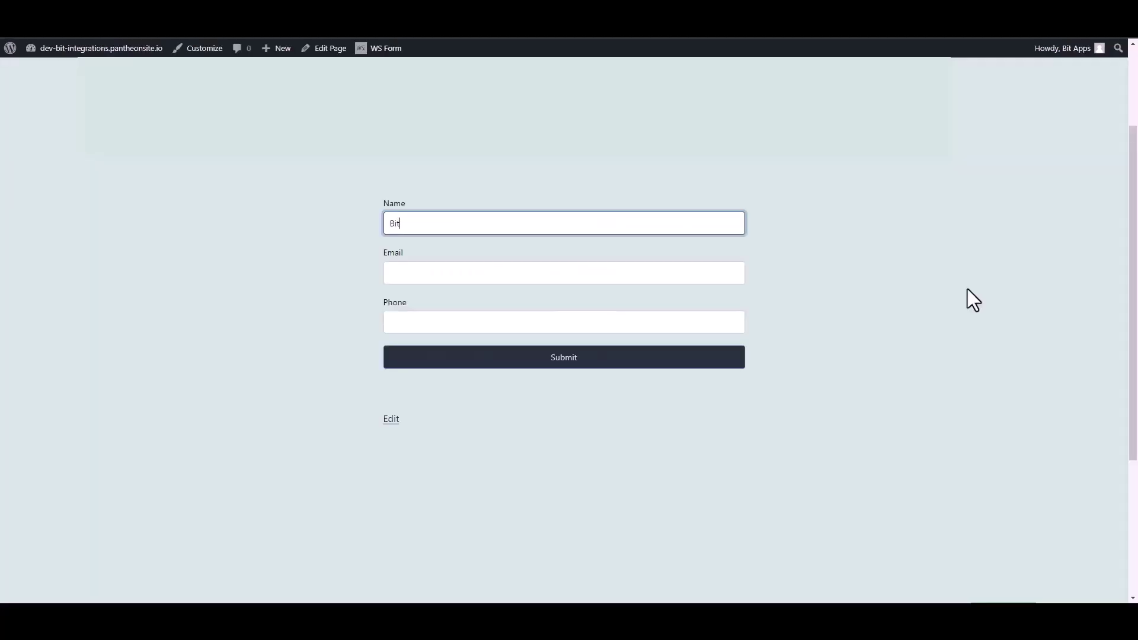
Fill the Contact Form with name 'Bit Integrations', an e-mail address and a phone number, and submit it.
{"action": "type", "text": "Bit Integrations"}
{"action": "left_click", "coordinate": [735, 272]}
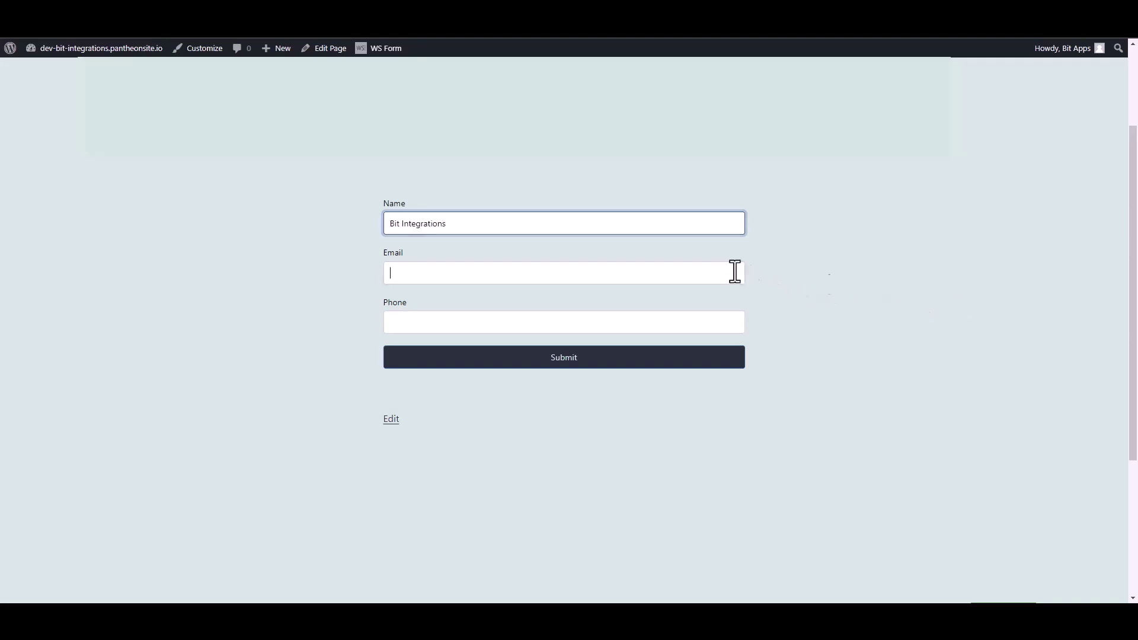
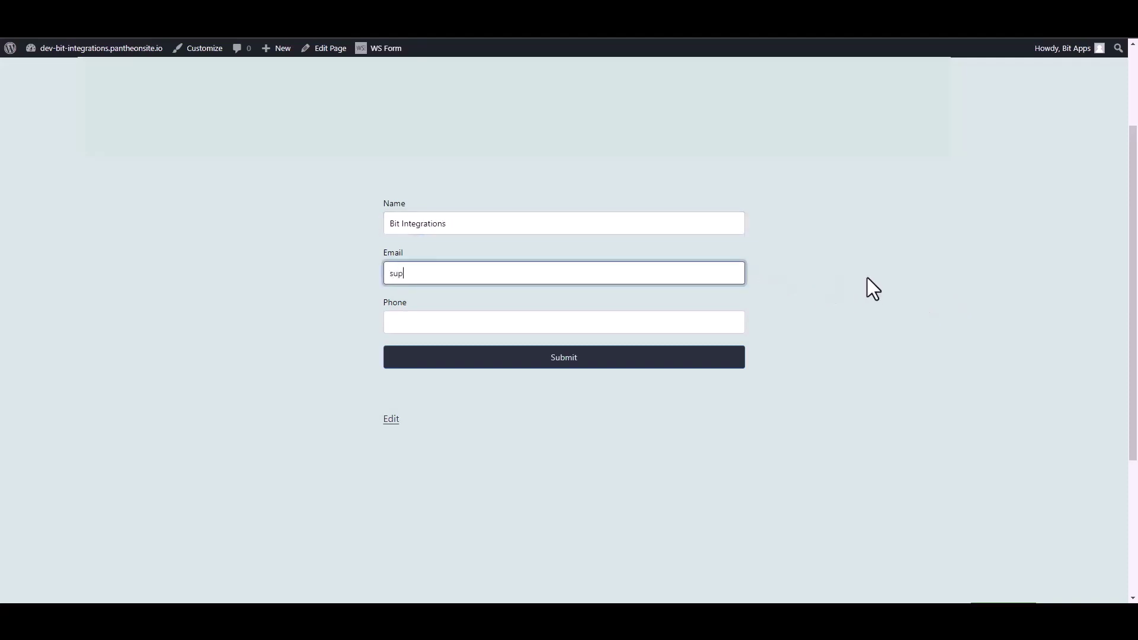
{"action": "key", "text": "Tab"}
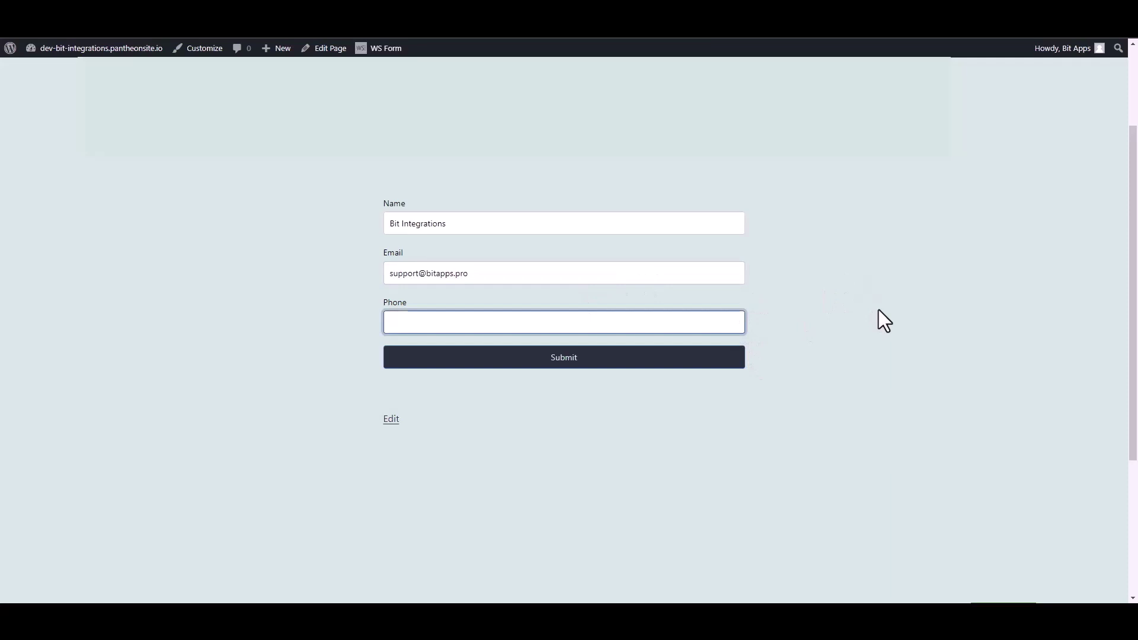
{"action": "type", "text": "444555666"}
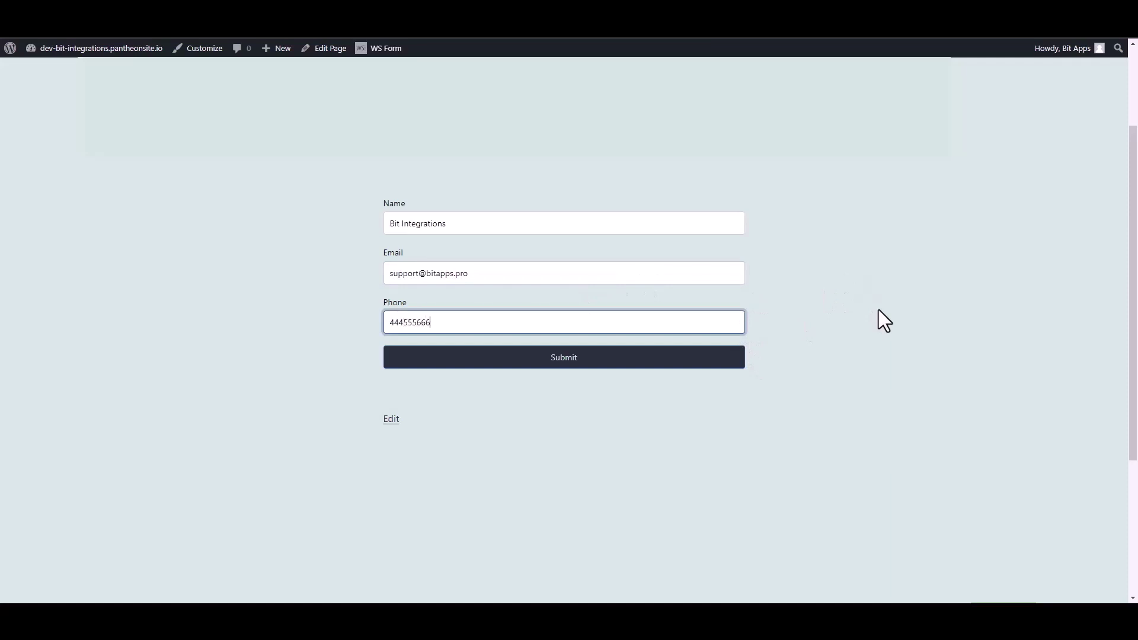
{"action": "left_click", "coordinate": [738, 361]}
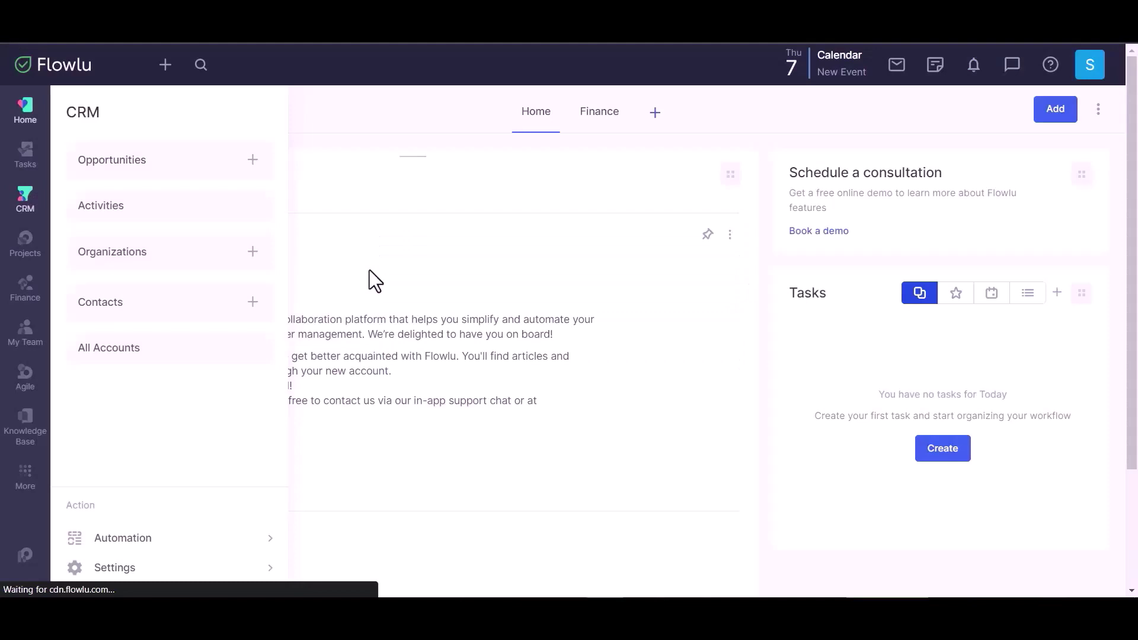
Open the Bit Integrations record from Flowlu's CRM Contacts to verify its e-mail, phone and 'Created by API' tag.
{"action": "left_click", "coordinate": [208, 314]}
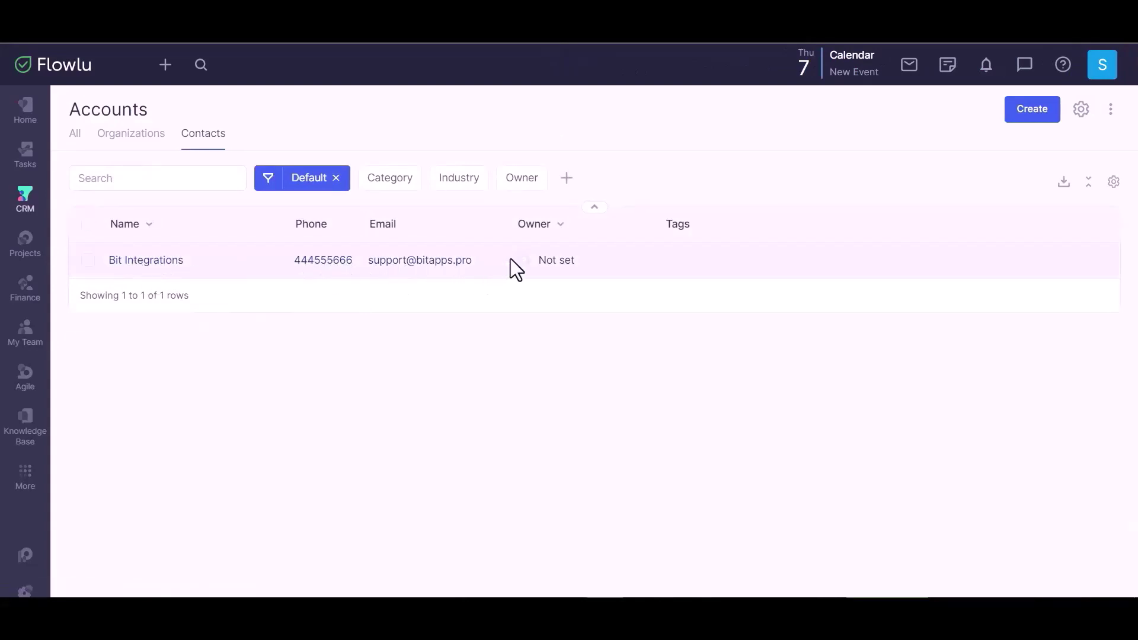
{"action": "left_click", "coordinate": [660, 259]}
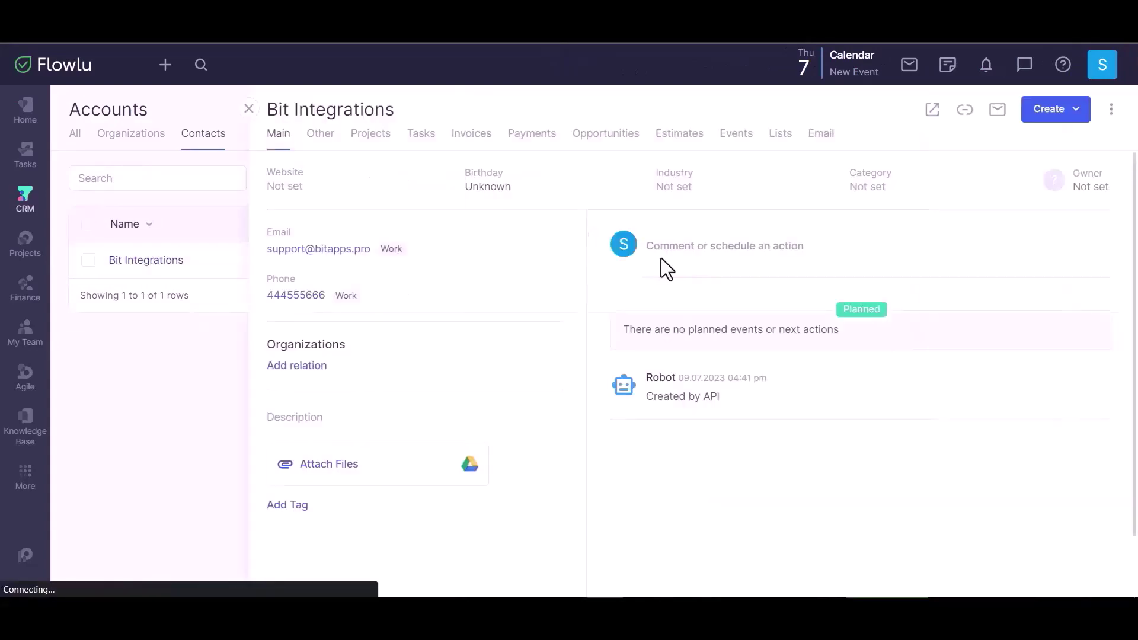